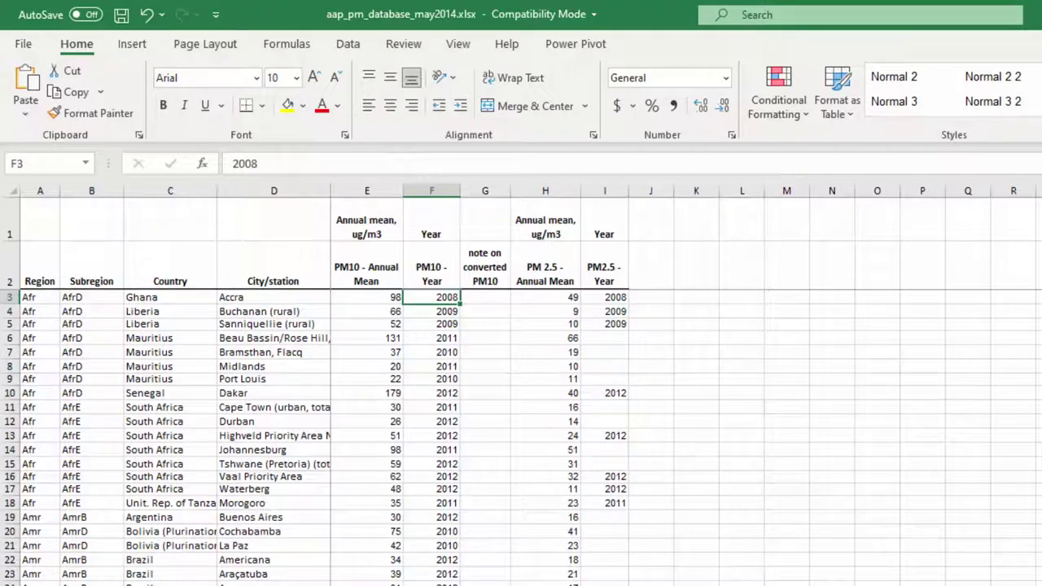
Add a State column header in cell J2, beside the PM2.5 - Year column.
{"action": "scroll", "coordinate": [521, 436], "scroll_direction": "down", "scroll_amount": 20}
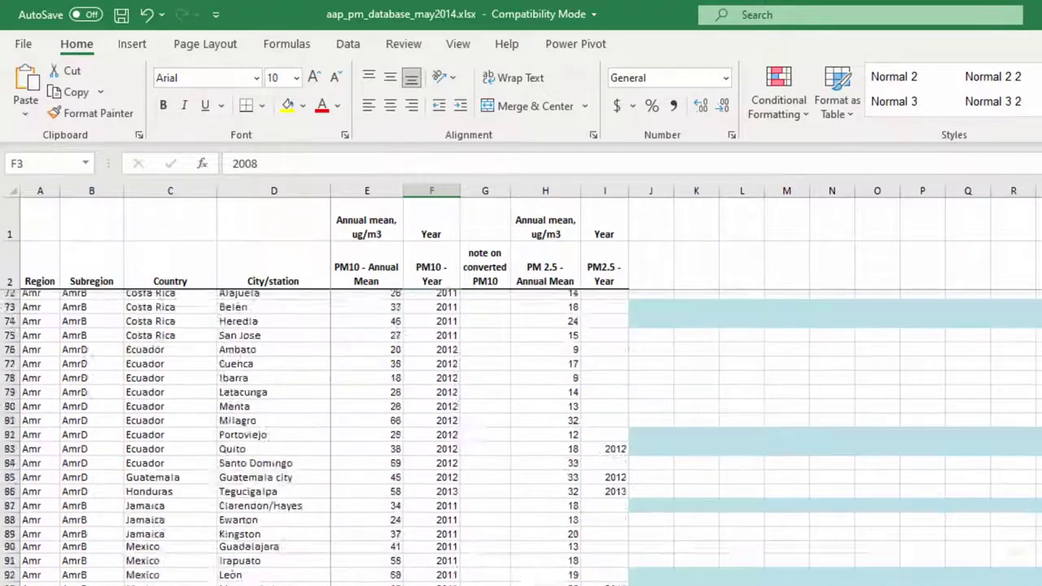
{"action": "scroll", "coordinate": [521, 436], "scroll_direction": "down", "scroll_amount": 20}
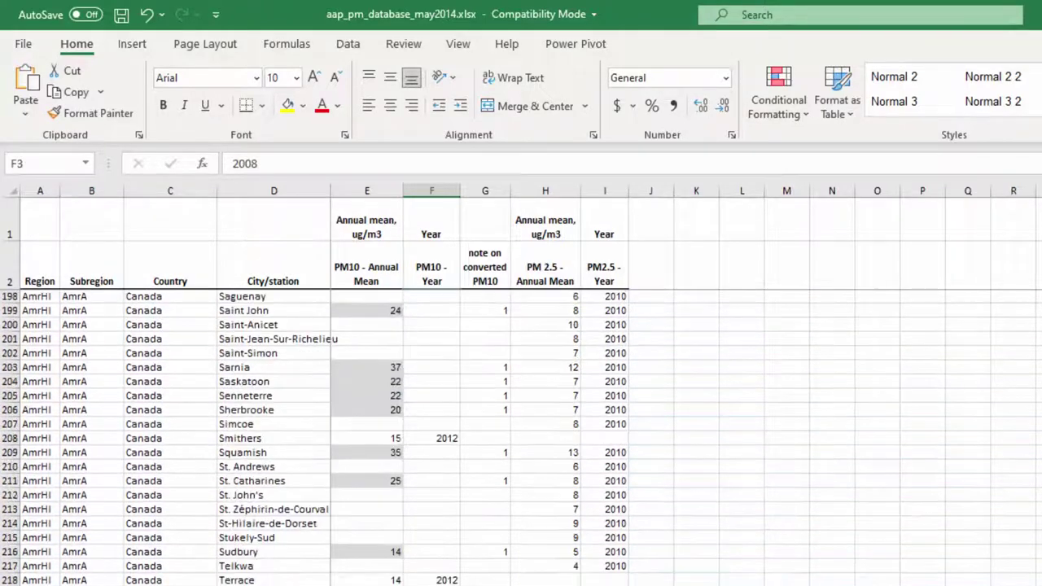
{"action": "scroll", "coordinate": [521, 437], "scroll_direction": "down", "scroll_amount": 13}
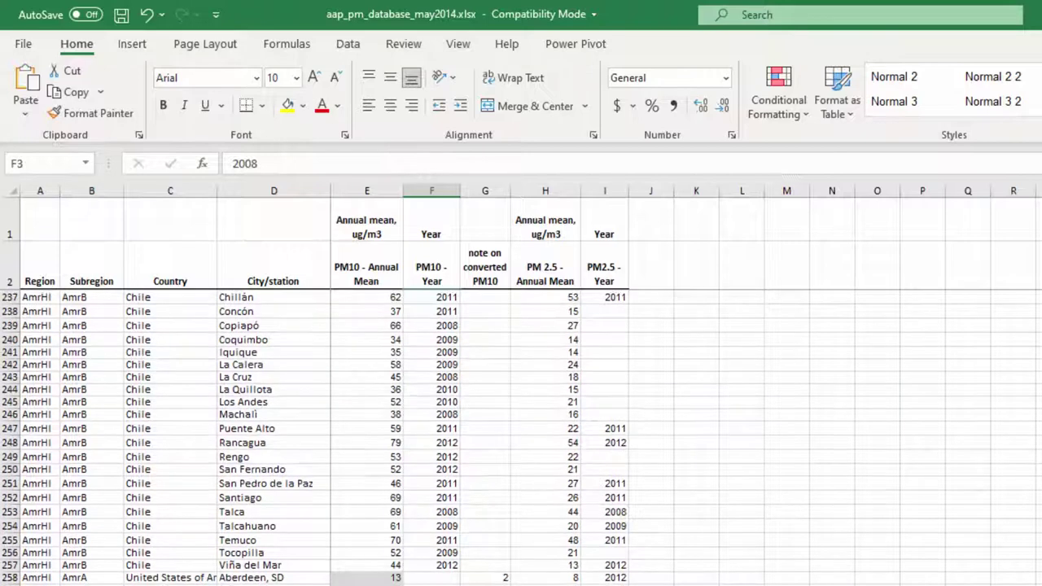
{"action": "left_click", "coordinate": [213, 578]}
{"action": "left_click", "coordinate": [236, 579]}
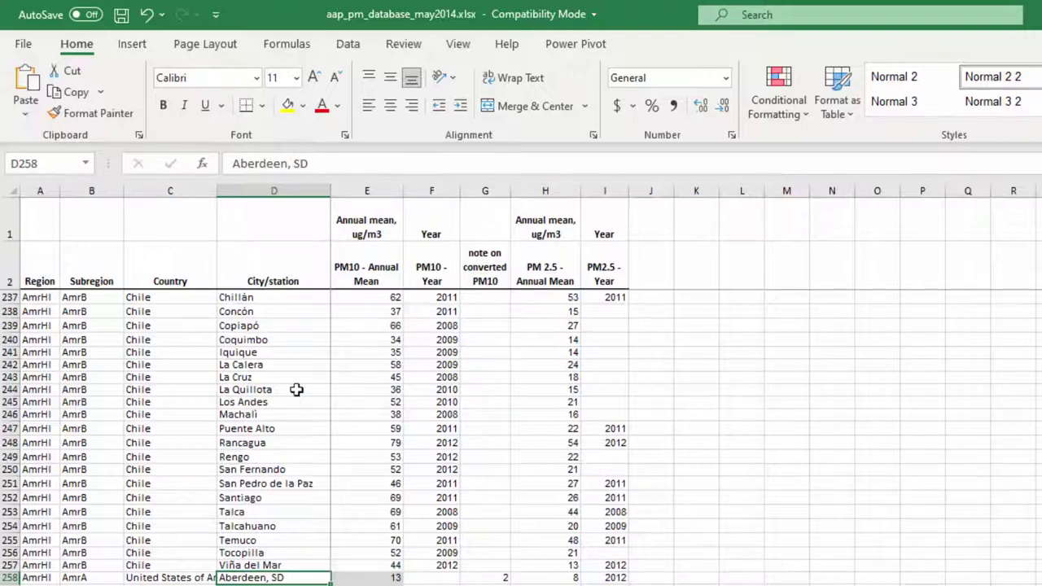
{"action": "left_click", "coordinate": [647, 275]}
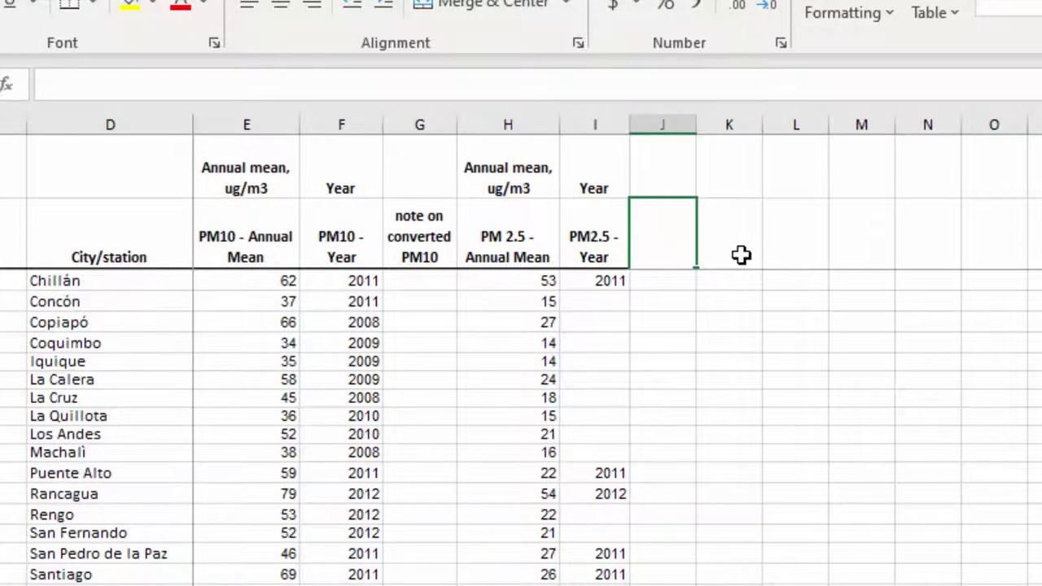
{"action": "type", "text": "State"}
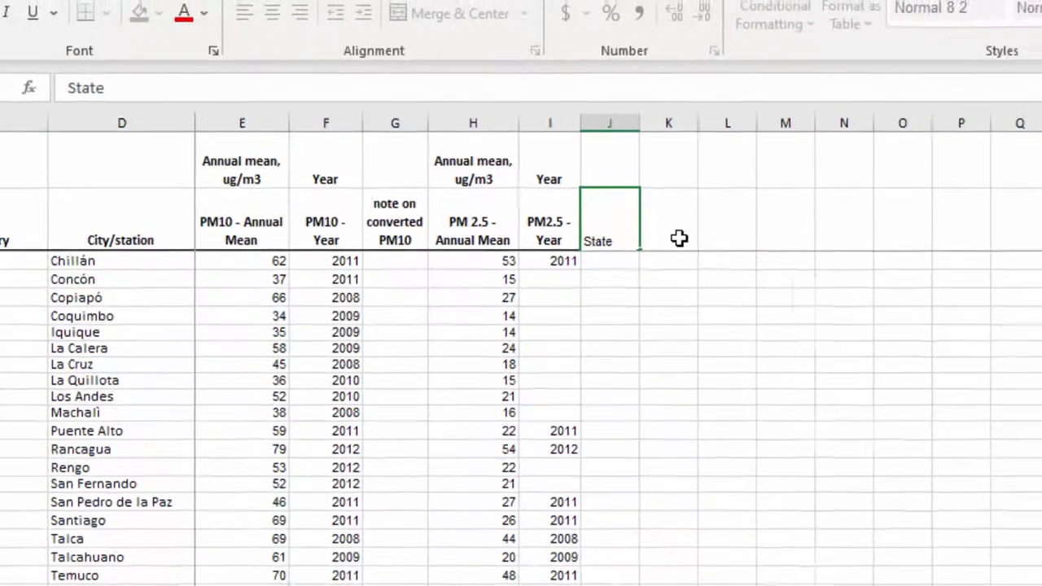
{"action": "scroll", "coordinate": [741, 255], "scroll_direction": "up", "scroll_amount": 10}
{"action": "key", "text": "Return"}
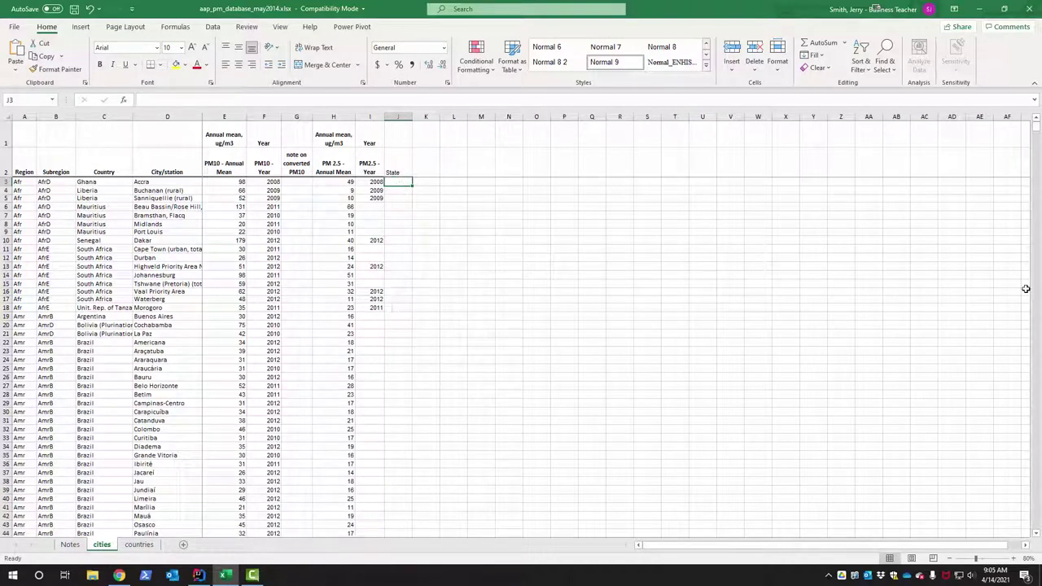
In J258, on the first United States row, enter =RIGHT(D258,2) to extract the state abbreviation from the city/station text.
{"action": "left_click_drag", "start_coordinate": [1038, 130], "coordinate": [1035, 184]}
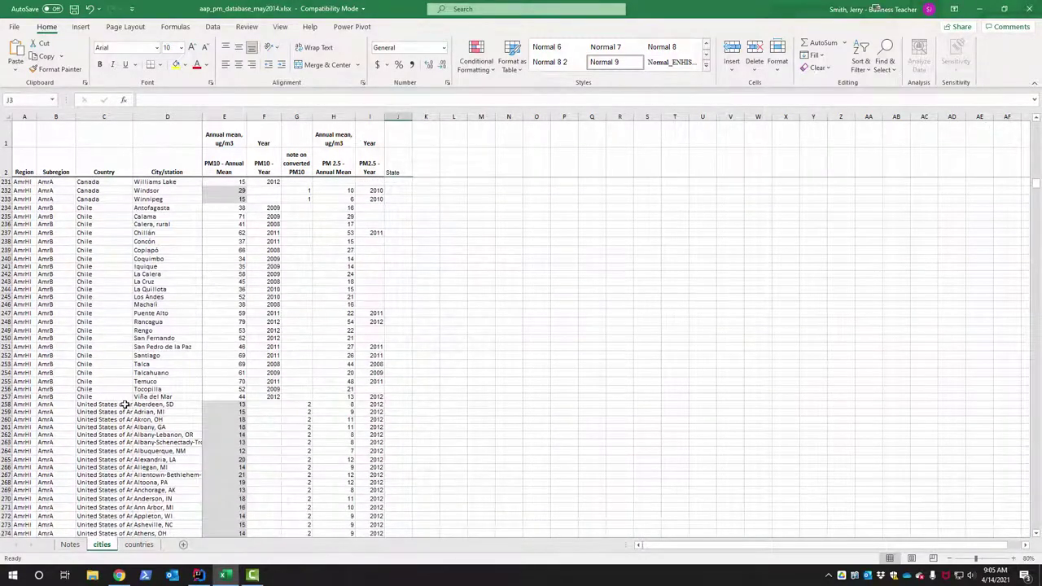
{"action": "left_click", "coordinate": [125, 404]}
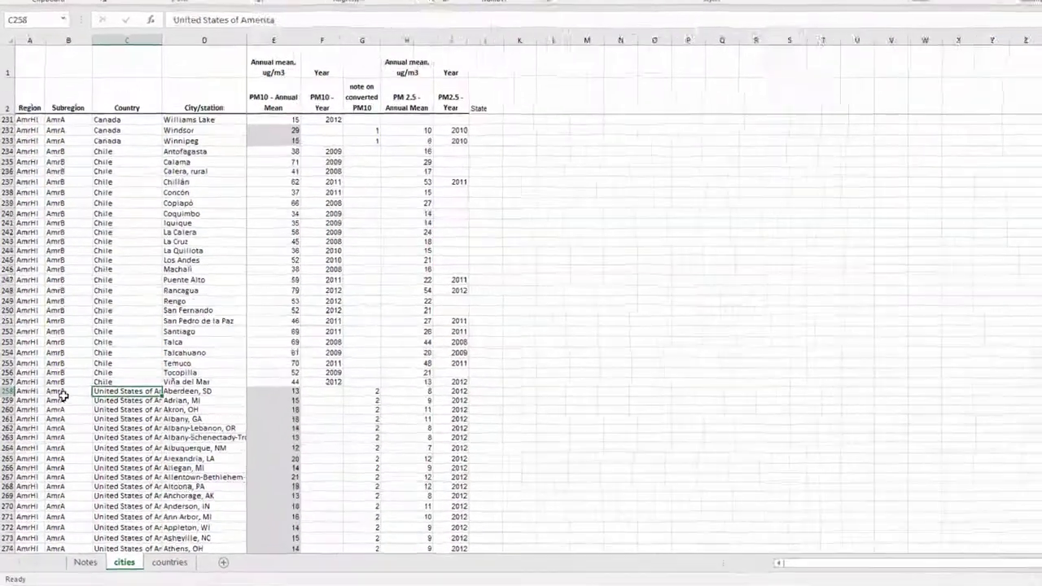
{"action": "key", "text": "Right"}
{"action": "key", "text": "Right"}
{"action": "key", "text": "Right"}
{"action": "key", "text": "Right"}
{"action": "key", "text": "Right"}
{"action": "key", "text": "Right"}
{"action": "key", "text": "Right"}
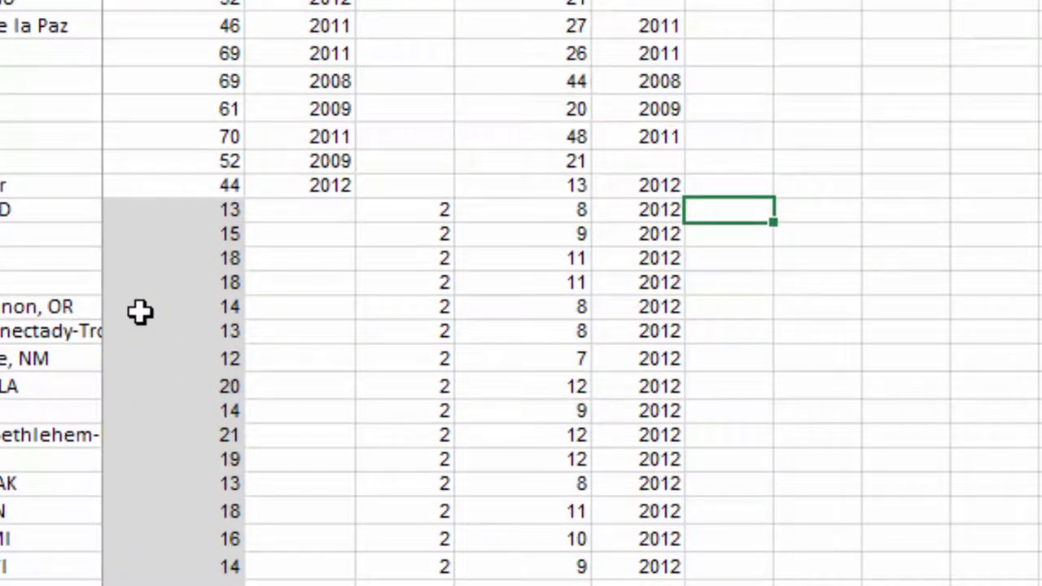
{"action": "type", "text": "="}
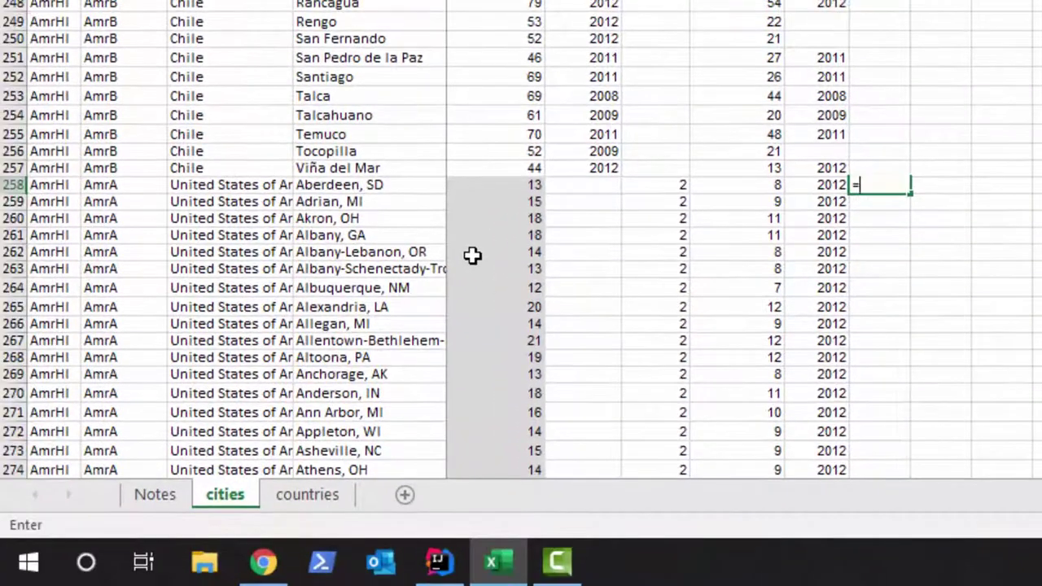
{"action": "type", "text": "right"}
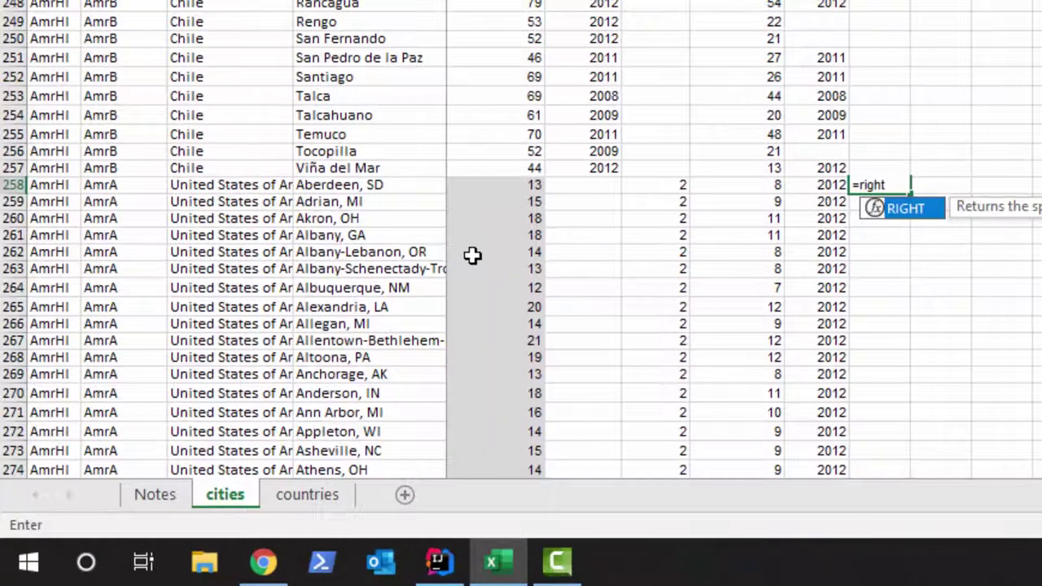
{"action": "type", "text": "("}
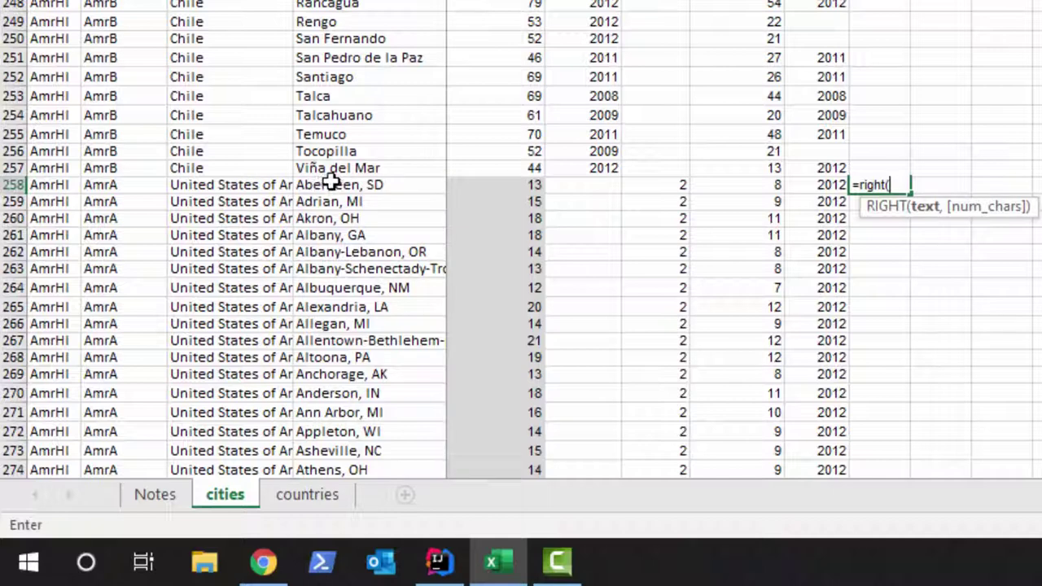
{"action": "left_click", "coordinate": [348, 189]}
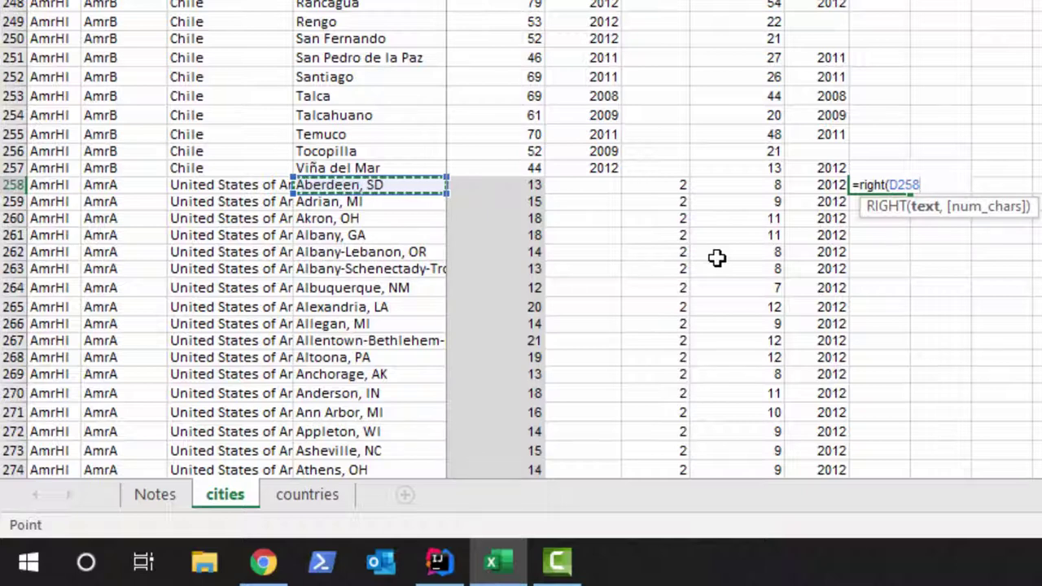
{"action": "type", "text": ","}
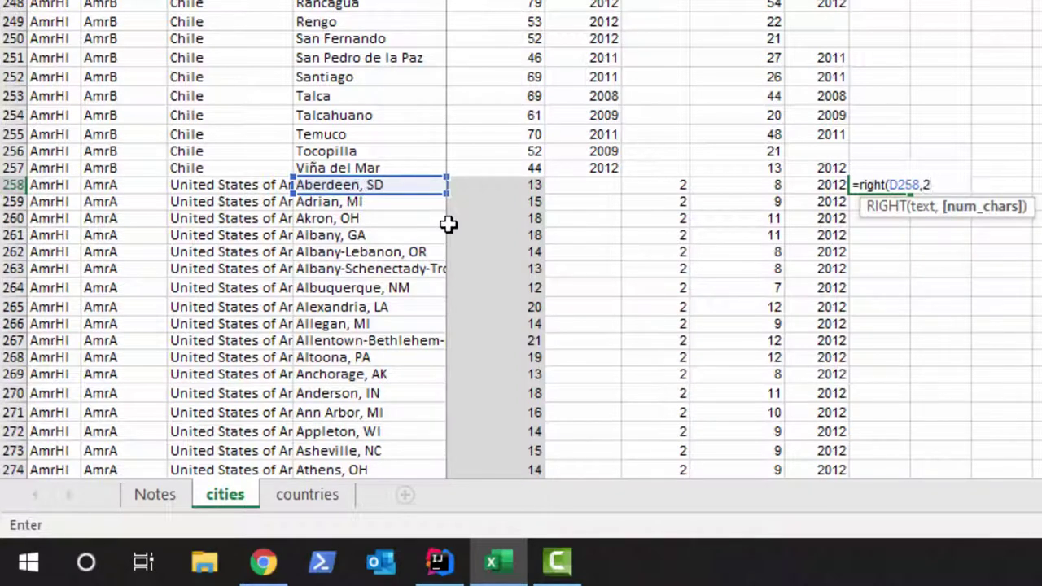
{"action": "type", "text": "2)"}
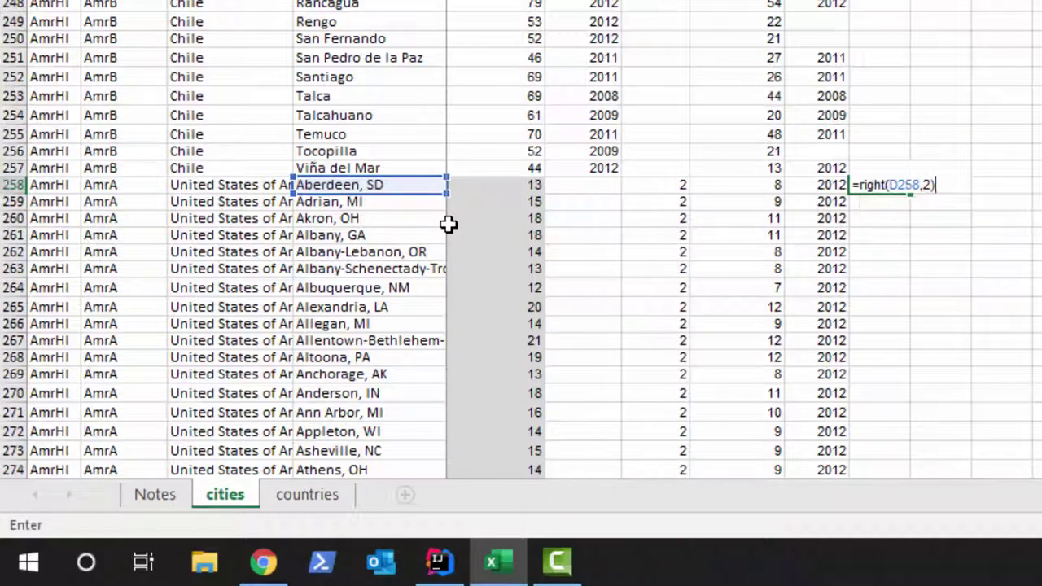
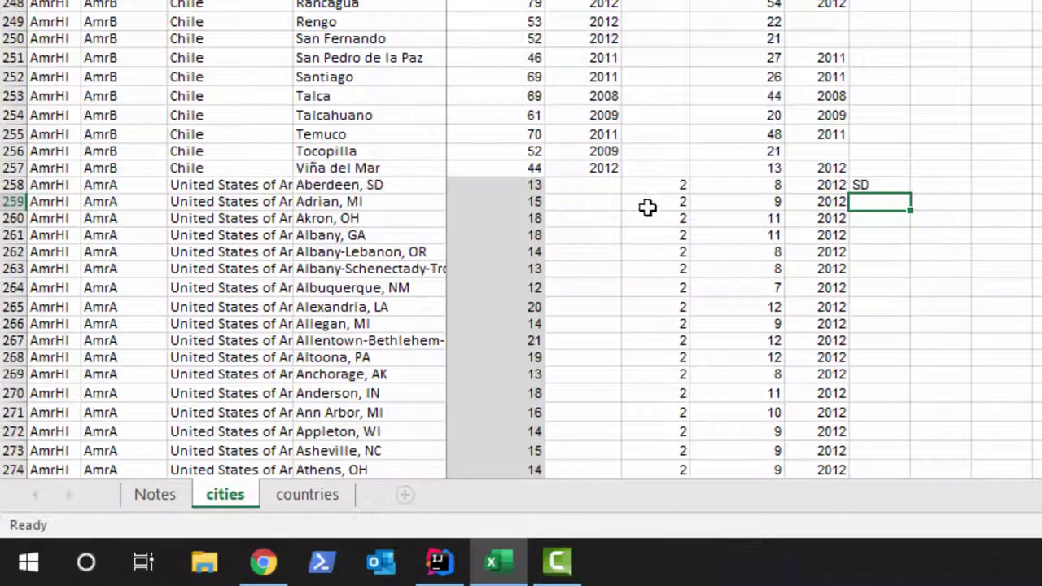
Fill the state formula from J258 down to J636, covering all United States rows.
{"action": "left_click", "coordinate": [857, 184]}
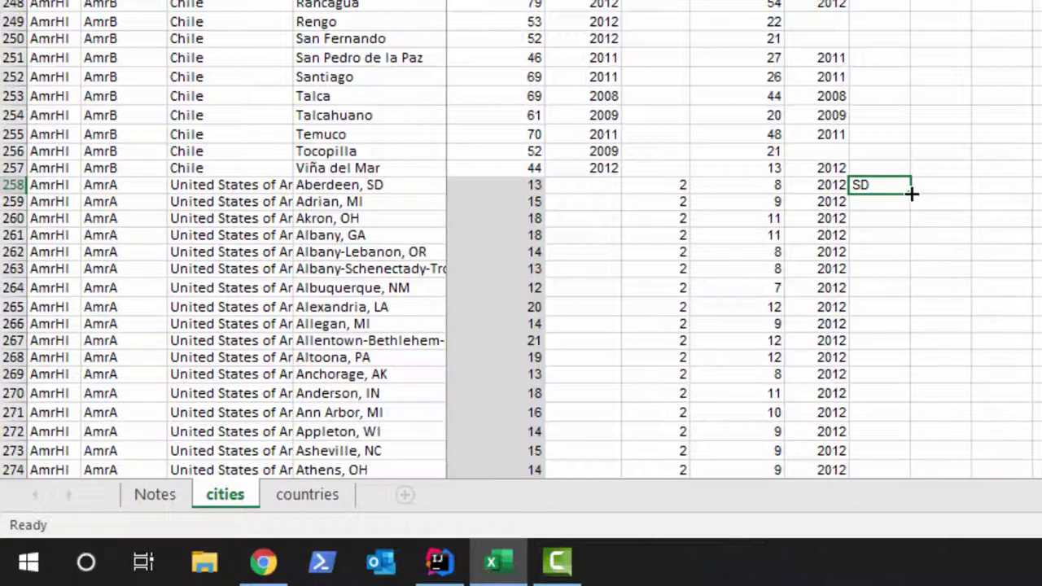
{"action": "left_click_drag", "start_coordinate": [910, 195], "coordinate": [918, 486]}
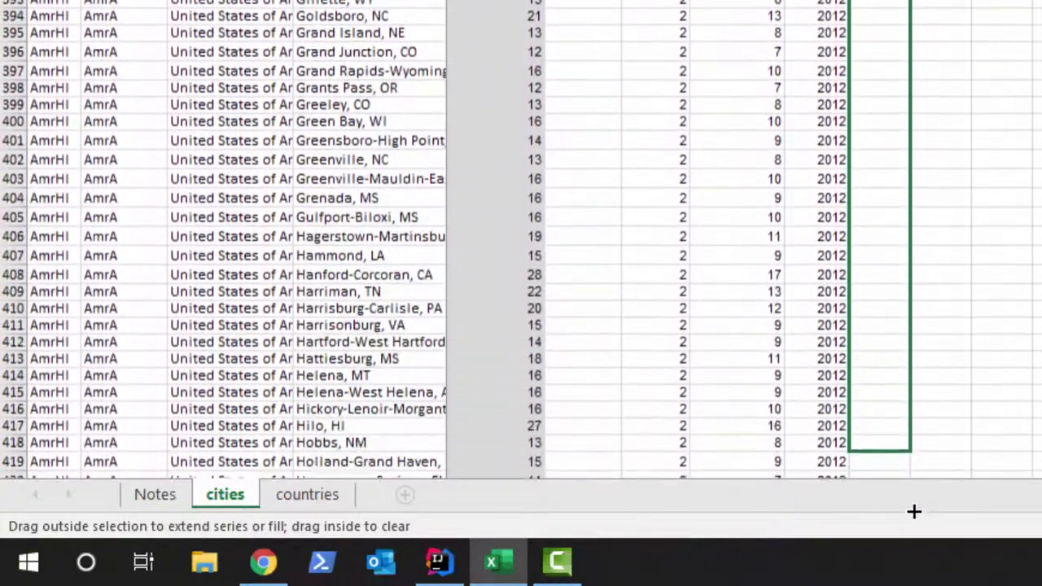
{"action": "left_click_drag", "start_coordinate": [913, 511], "coordinate": [911, 508]}
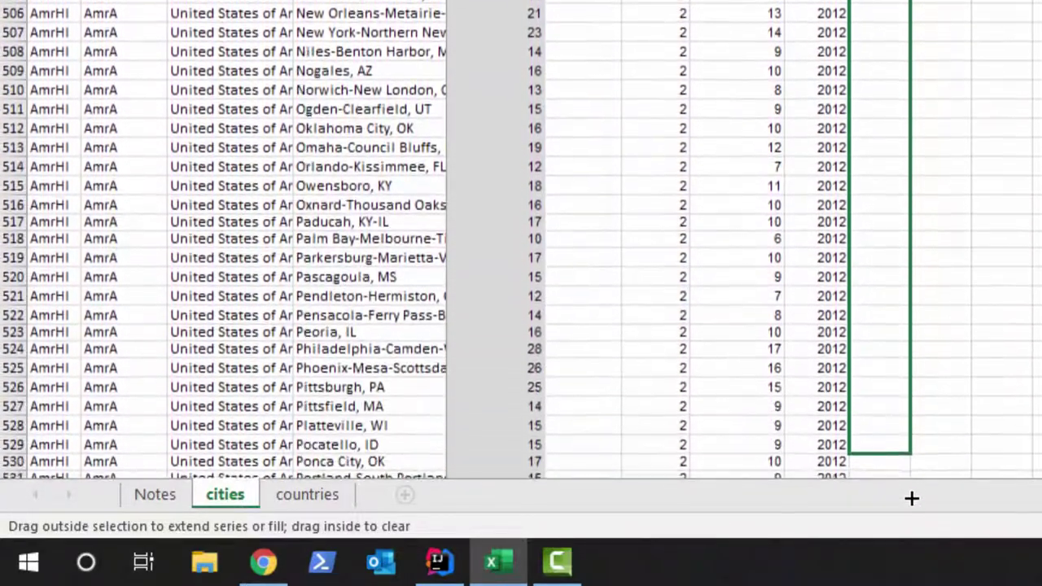
{"action": "mouse_move", "coordinate": [912, 499]}
{"action": "left_mouse_down"}
{"action": "mouse_move", "coordinate": [919, 538]}
{"action": "mouse_move", "coordinate": [916, 519]}
{"action": "left_mouse_up"}
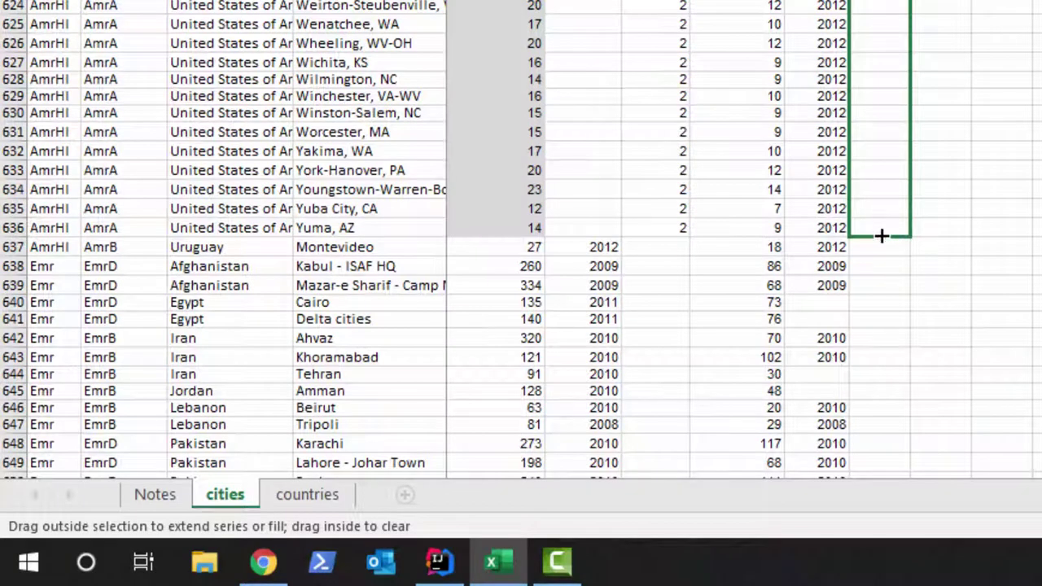
{"action": "left_click_drag", "start_coordinate": [882, 236], "coordinate": [882, 236]}
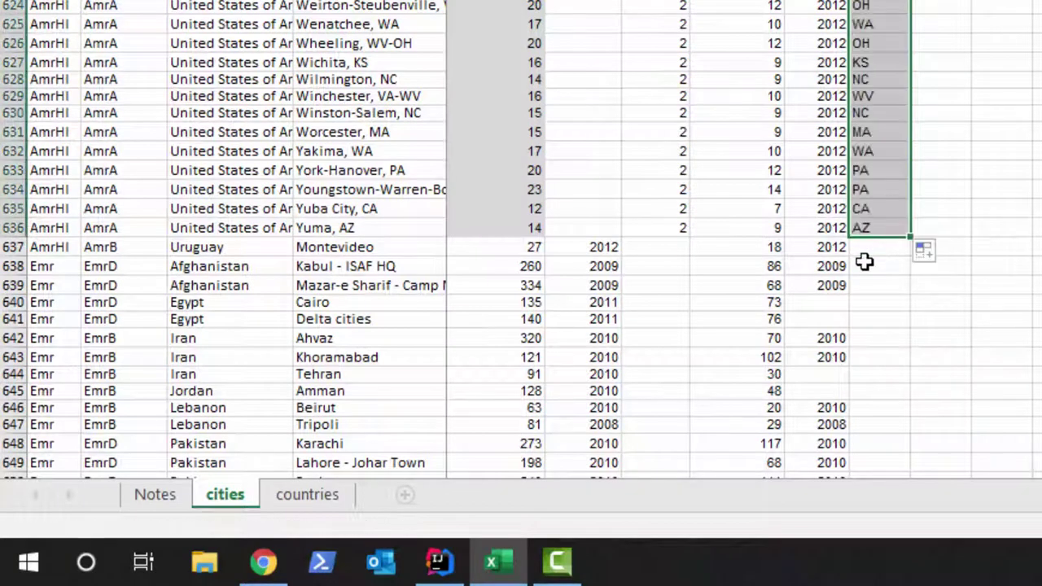
{"action": "left_click", "coordinate": [873, 229]}
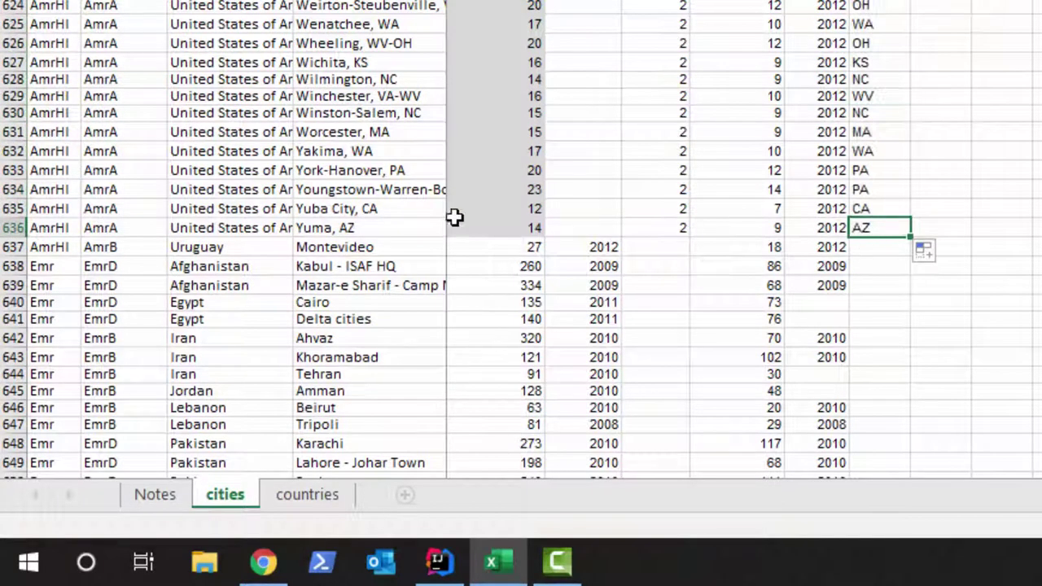
Make the State header in J2 bold.
{"action": "scroll", "coordinate": [995, 119], "scroll_direction": "up", "scroll_amount": 6}
{"action": "scroll", "coordinate": [995, 119], "scroll_direction": "up", "scroll_amount": 7}
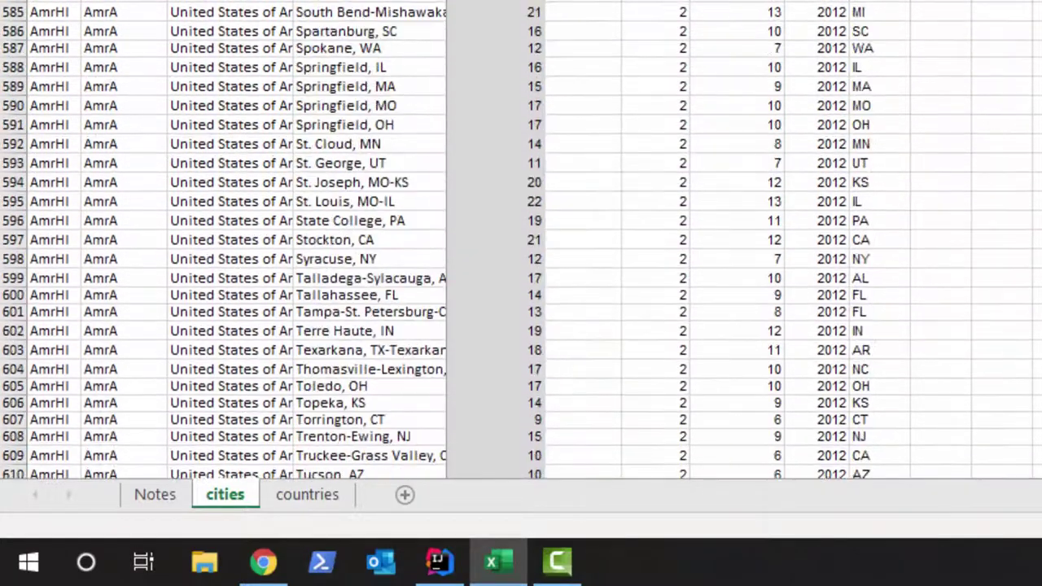
{"action": "scroll", "coordinate": [521, 244], "scroll_direction": "up", "scroll_amount": 10}
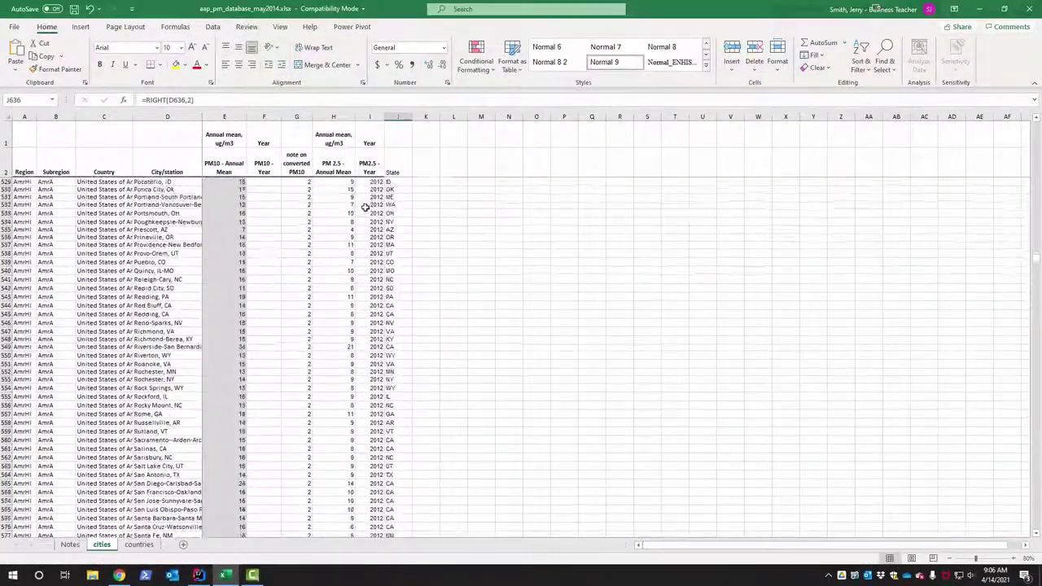
{"action": "scroll", "coordinate": [366, 207], "scroll_direction": "up", "scroll_amount": 20}
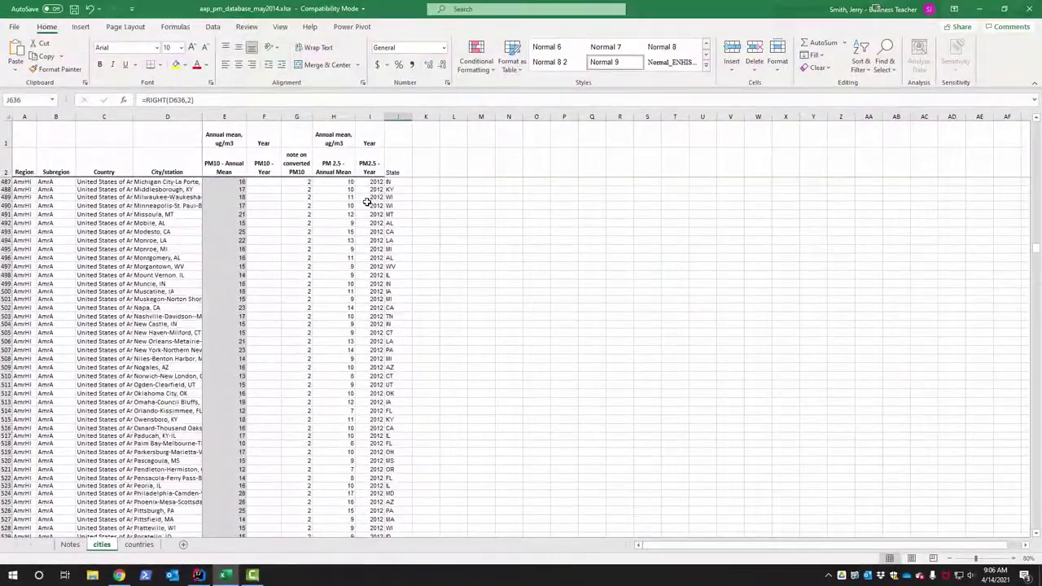
{"action": "left_click", "coordinate": [397, 167]}
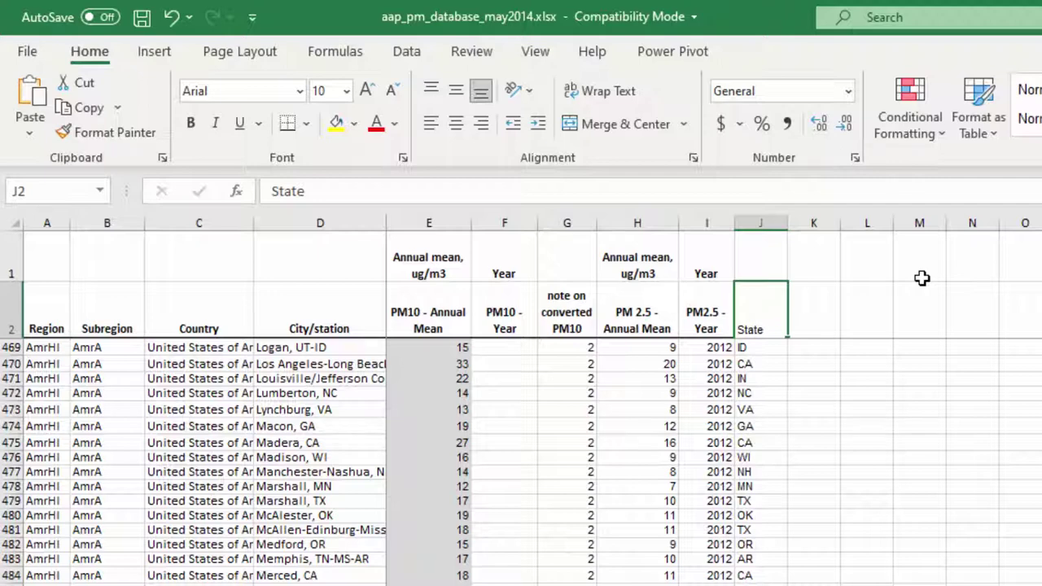
{"action": "key", "text": "ctrl+b"}
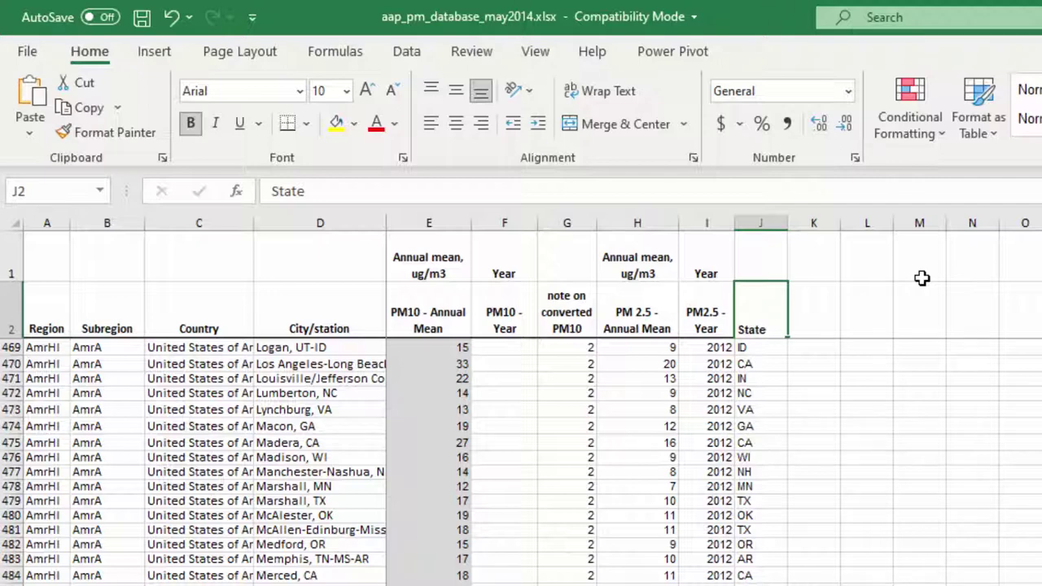
Select the whole data table from the Region header in A2 across to the State column and down to the last row.
{"action": "scroll", "coordinate": [521, 456], "scroll_direction": "up", "scroll_amount": 3}
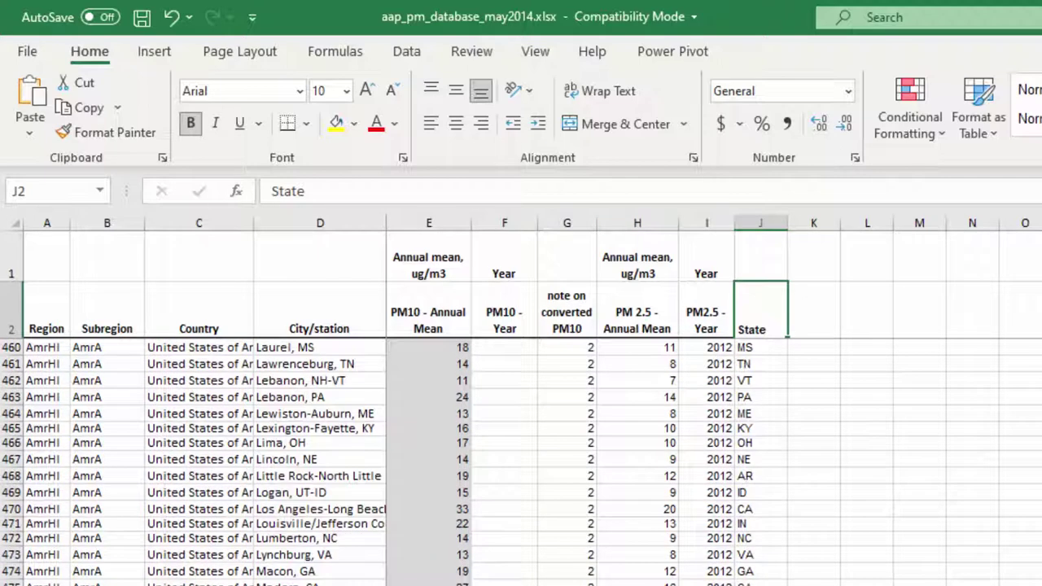
{"action": "scroll", "coordinate": [519, 575], "scroll_direction": "up", "scroll_amount": 20}
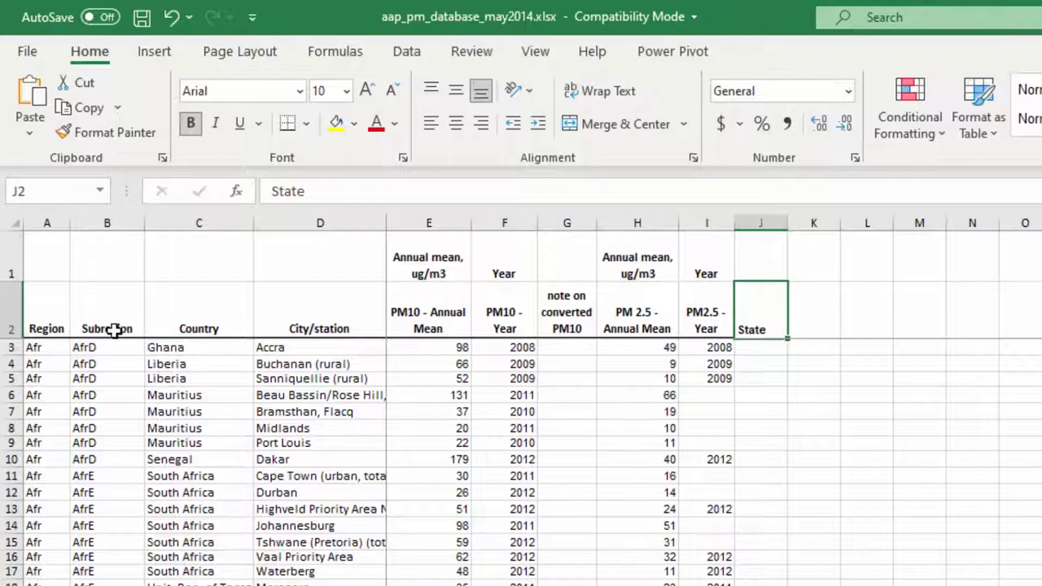
{"action": "left_click", "coordinate": [57, 309]}
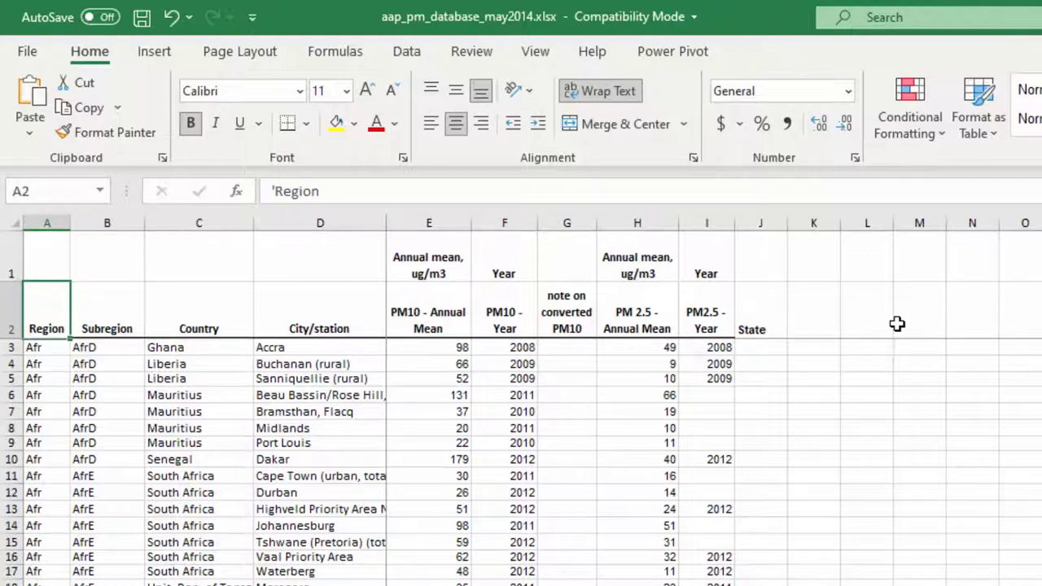
{"action": "key", "text": "ctrl+shift+Right"}
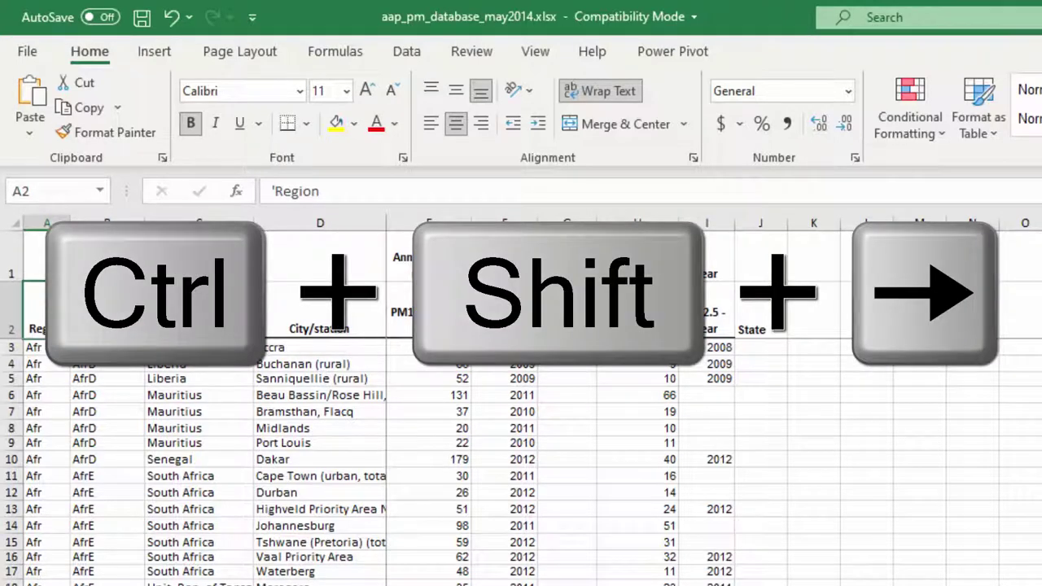
{"action": "key", "text": "ctrl+shift+Right"}
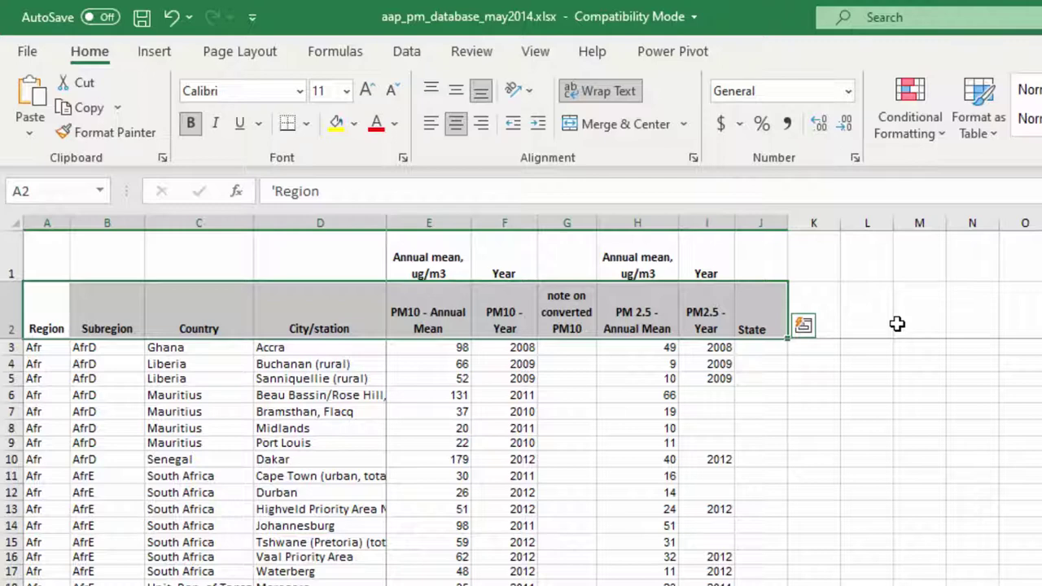
{"action": "key", "text": "ctrl+shift+Down"}
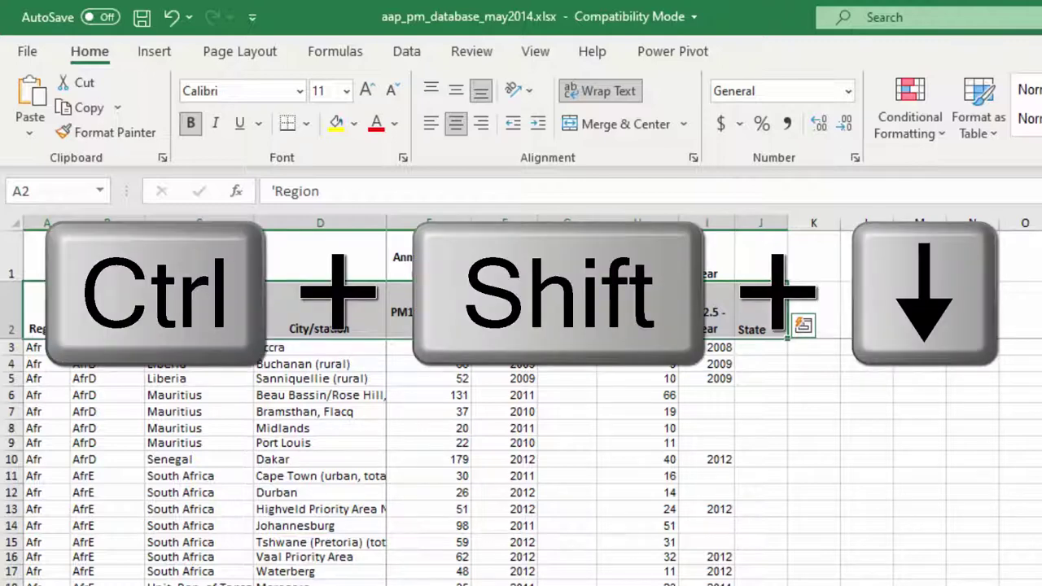
{"action": "key", "text": "ctrl+shift+Down"}
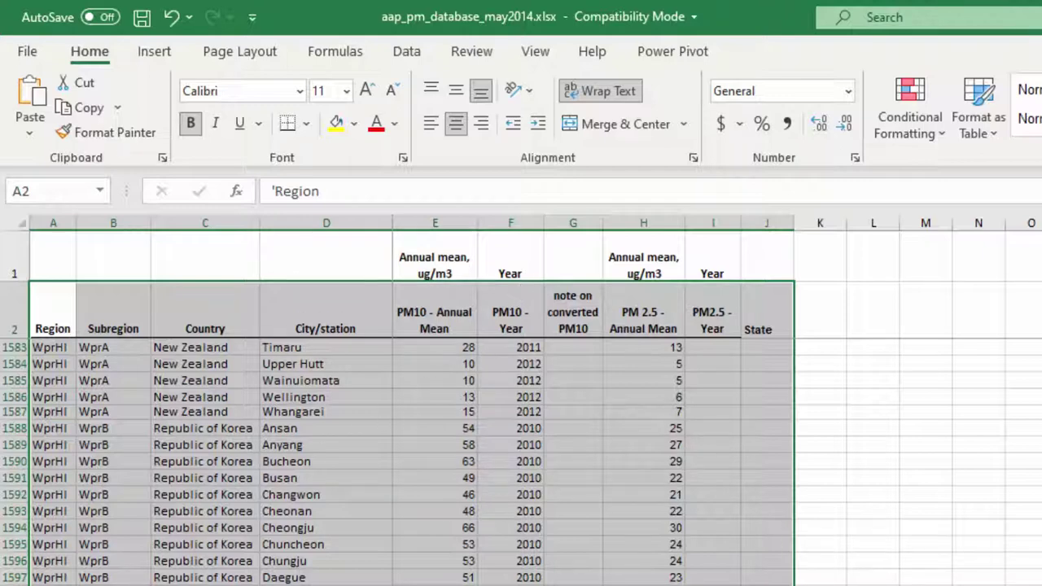
Create a PivotTable on a new worksheet from the selected range cities!$A$2:$J$1624.
{"action": "left_click", "coordinate": [156, 57]}
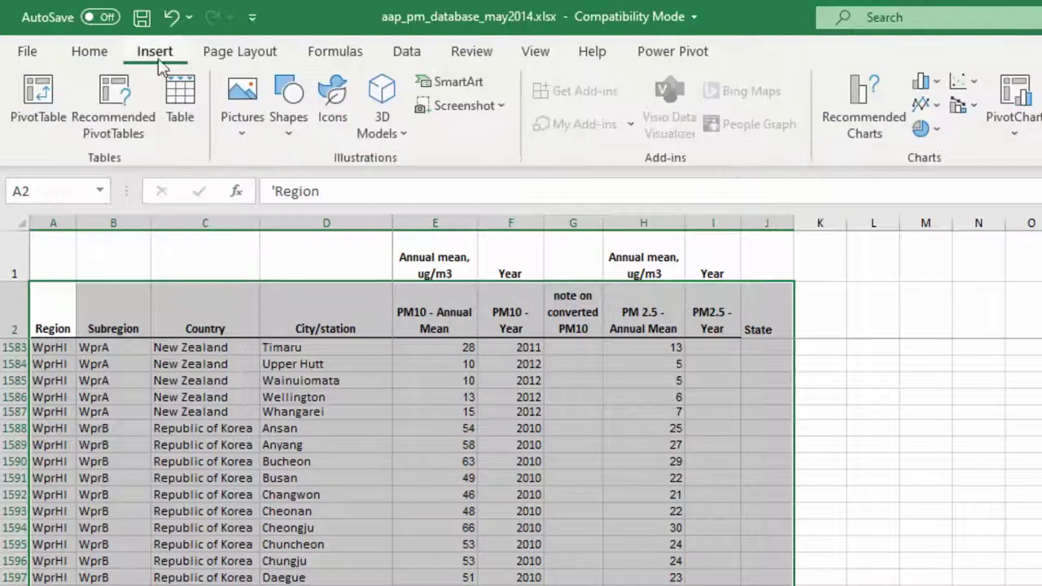
{"action": "left_click", "coordinate": [41, 106]}
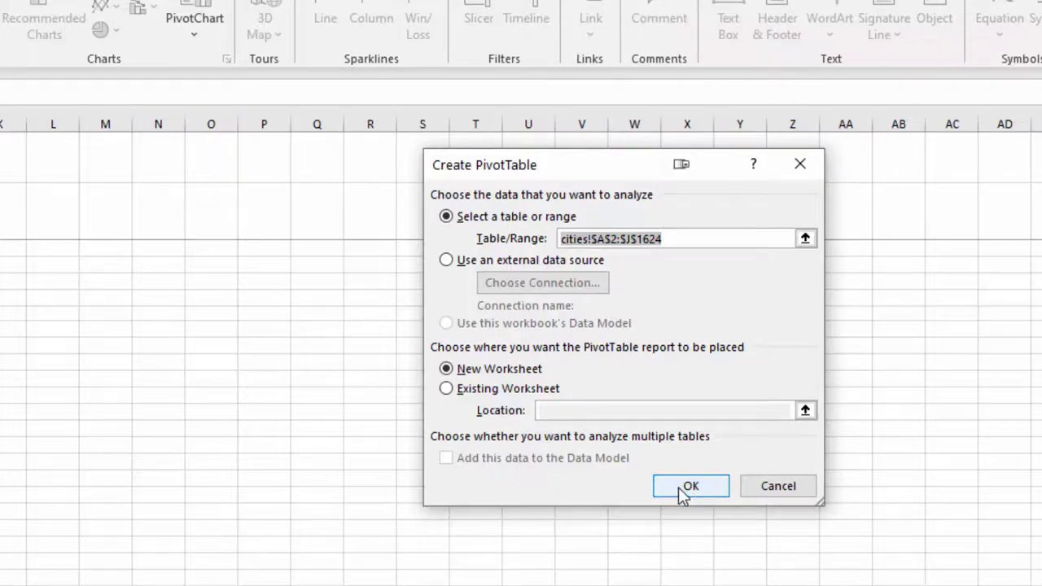
{"action": "left_click", "coordinate": [684, 487]}
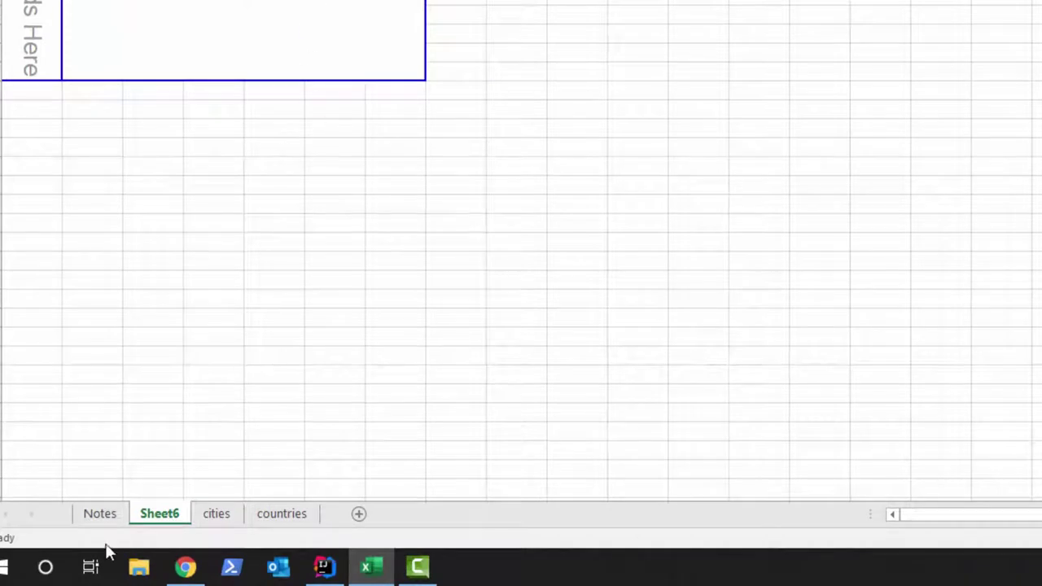
Rename the new PivotTable sheet as Avg PM2.5 by Country.
{"action": "double_click", "coordinate": [167, 514]}
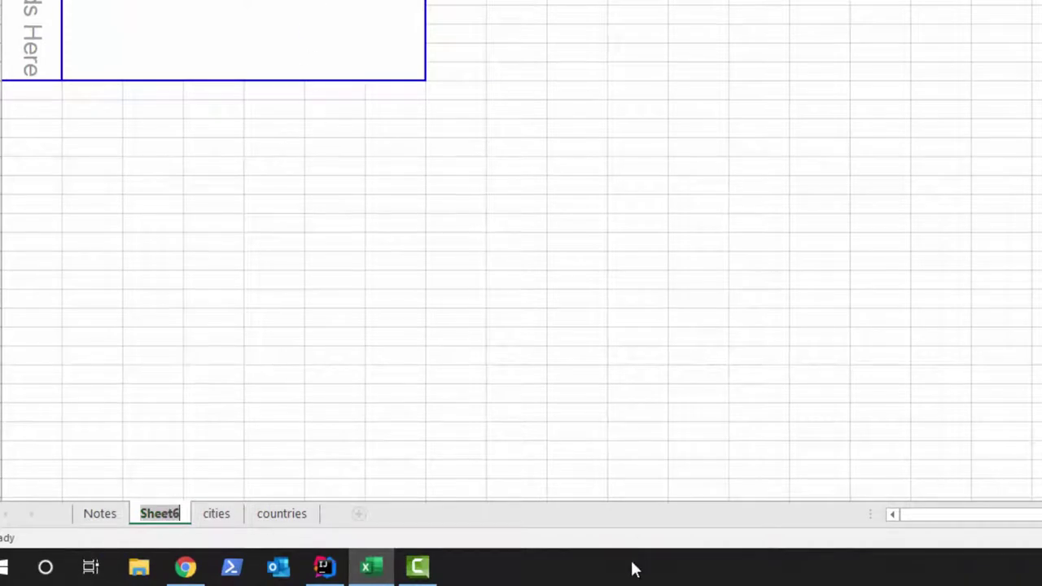
{"action": "type", "text": "Avg PM2.5 by Country"}
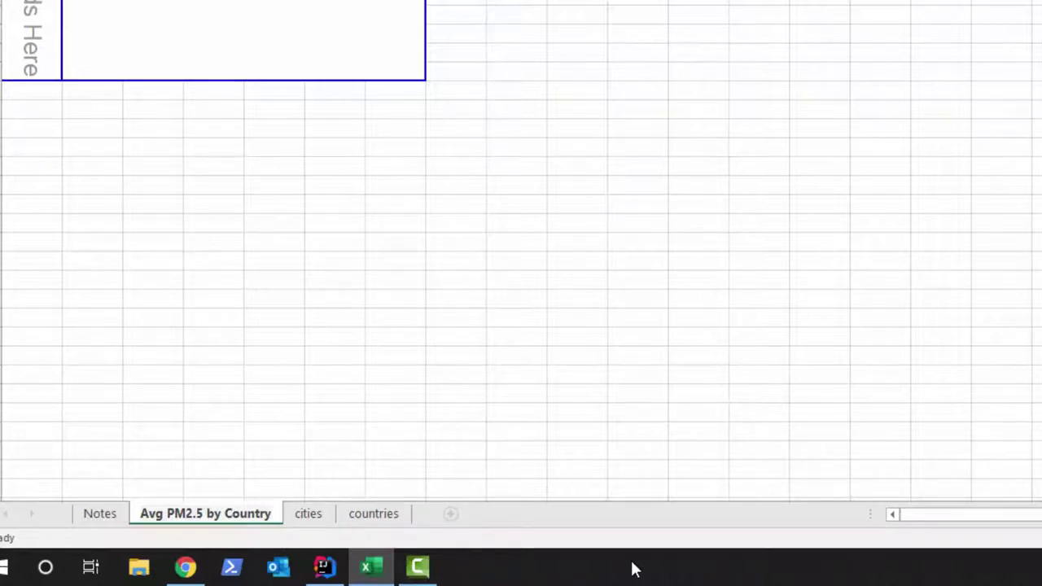
{"action": "key", "text": "Return"}
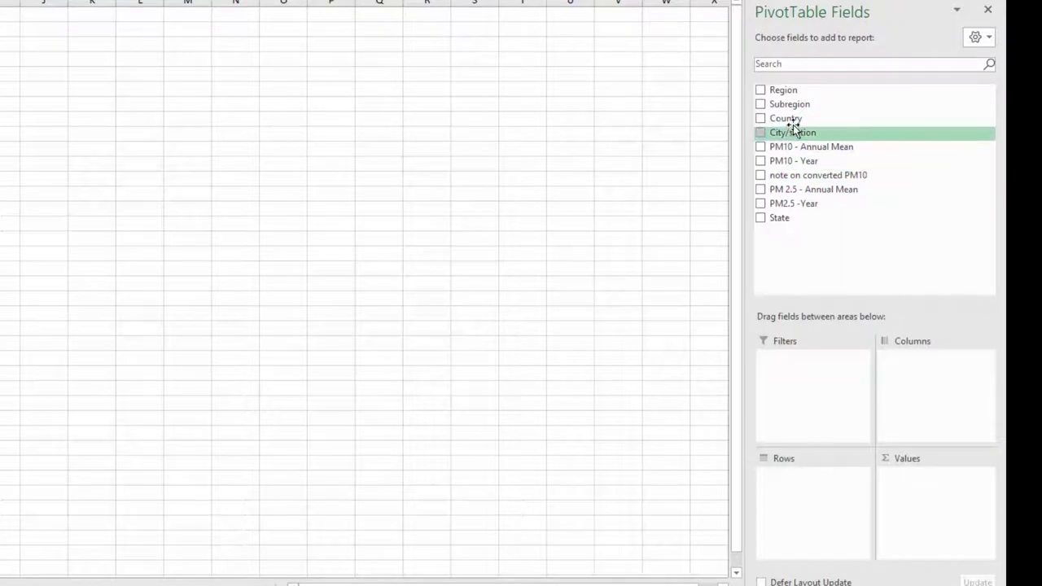
Build the PivotTable with Country as rows and PM 2.5 - Annual Mean as values.
{"action": "left_click_drag", "start_coordinate": [791, 118], "coordinate": [787, 485]}
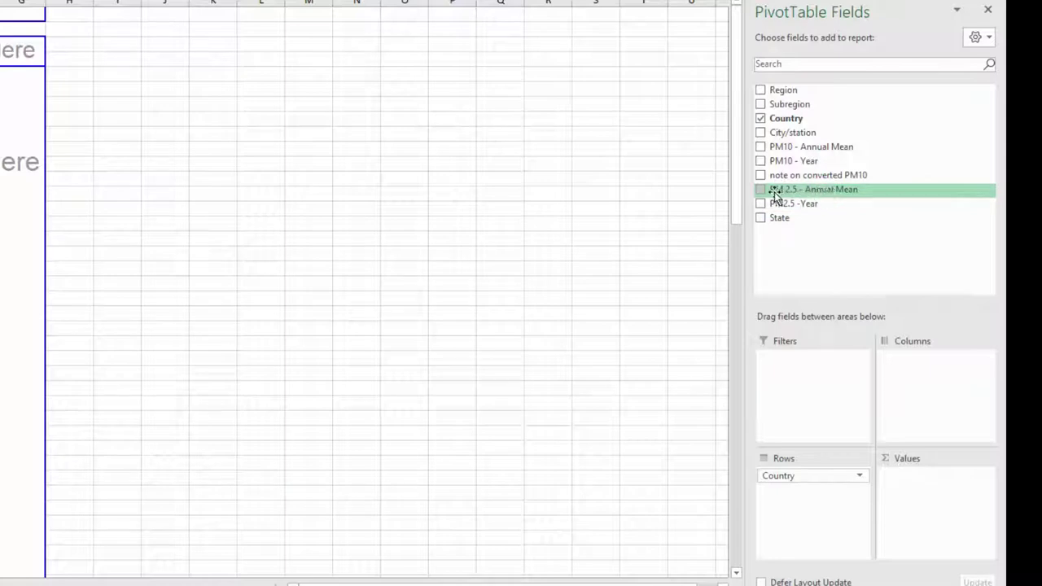
{"action": "left_click_drag", "start_coordinate": [855, 192], "coordinate": [926, 490]}
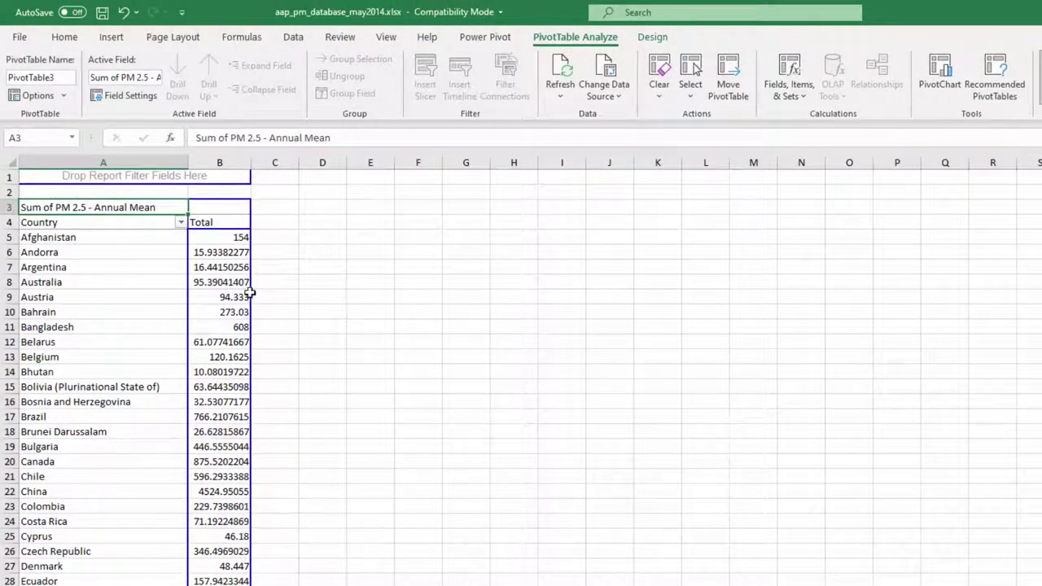
Show the detail records behind Andorra's PM 2.5 total on a new sheet and delete that sheet.
{"action": "left_click", "coordinate": [224, 254]}
{"action": "double_click", "coordinate": [224, 254]}
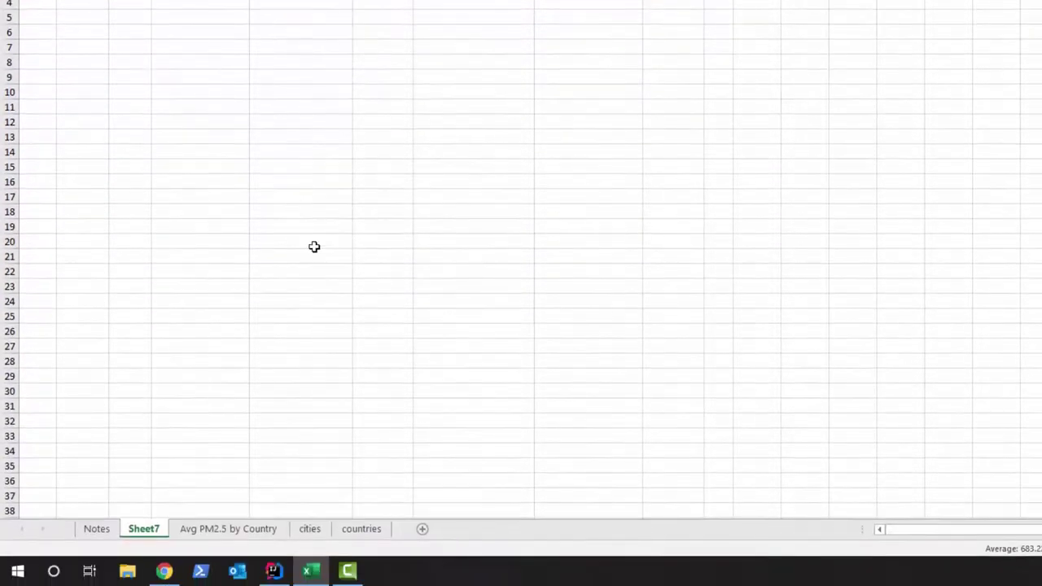
{"action": "right_click", "coordinate": [152, 534]}
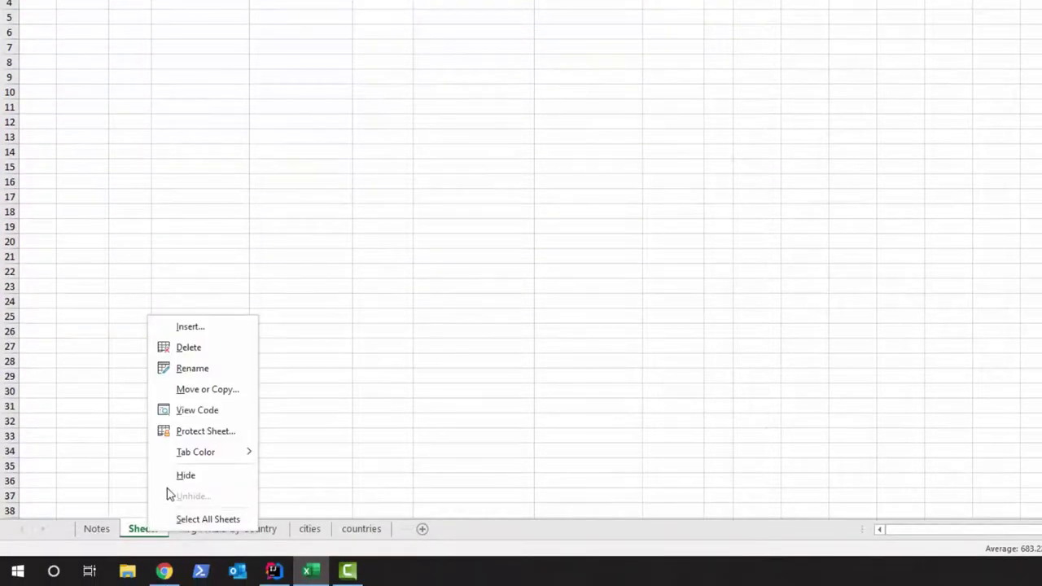
{"action": "left_click", "coordinate": [194, 350]}
{"action": "left_click", "coordinate": [688, 219]}
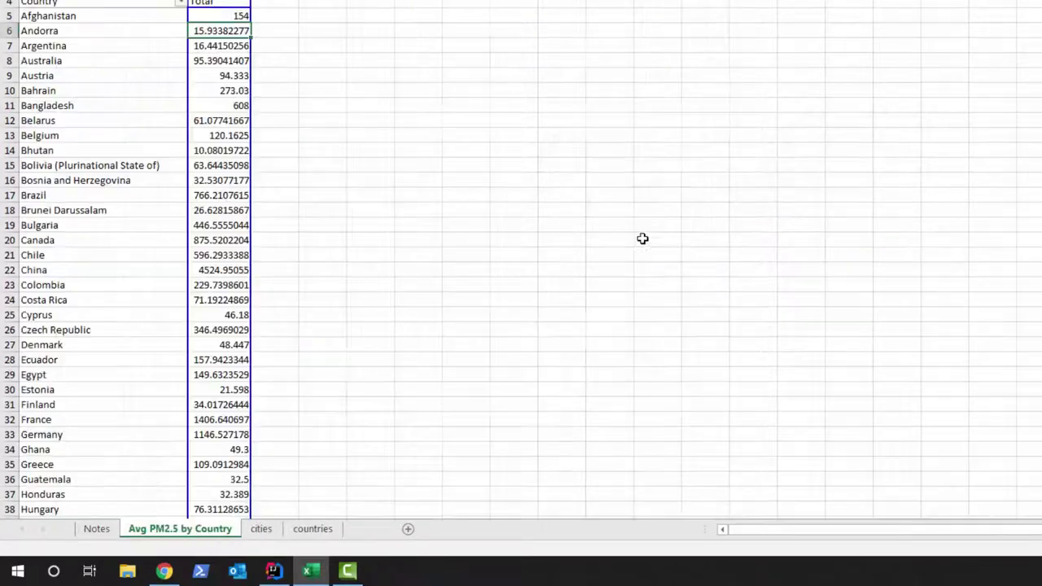
Show the detail records behind Germany's PM 2.5 total and select their PM 2.5 - Annual Mean values down to the last row.
{"action": "left_click", "coordinate": [210, 432]}
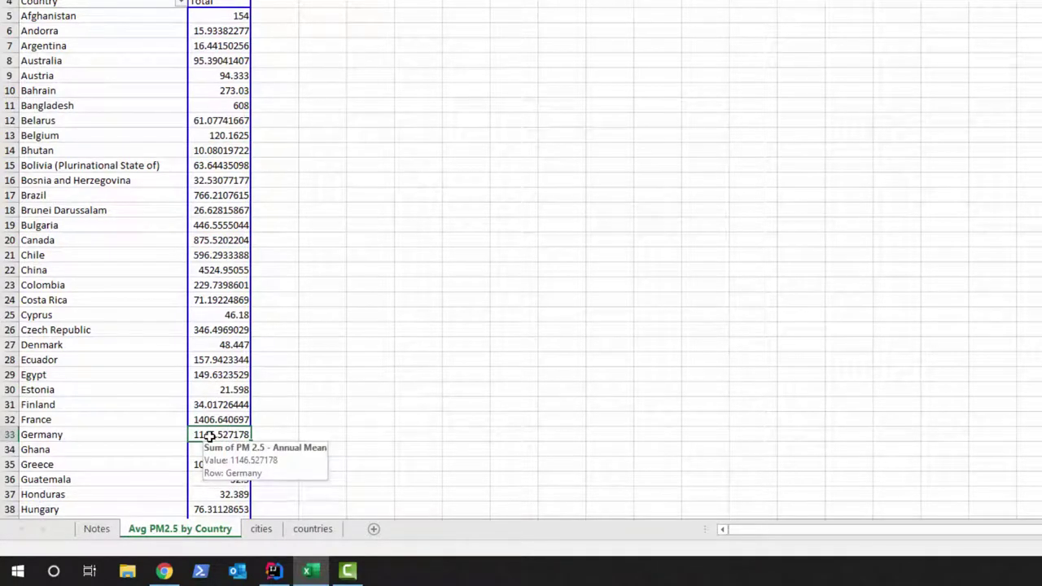
{"action": "double_click", "coordinate": [209, 435]}
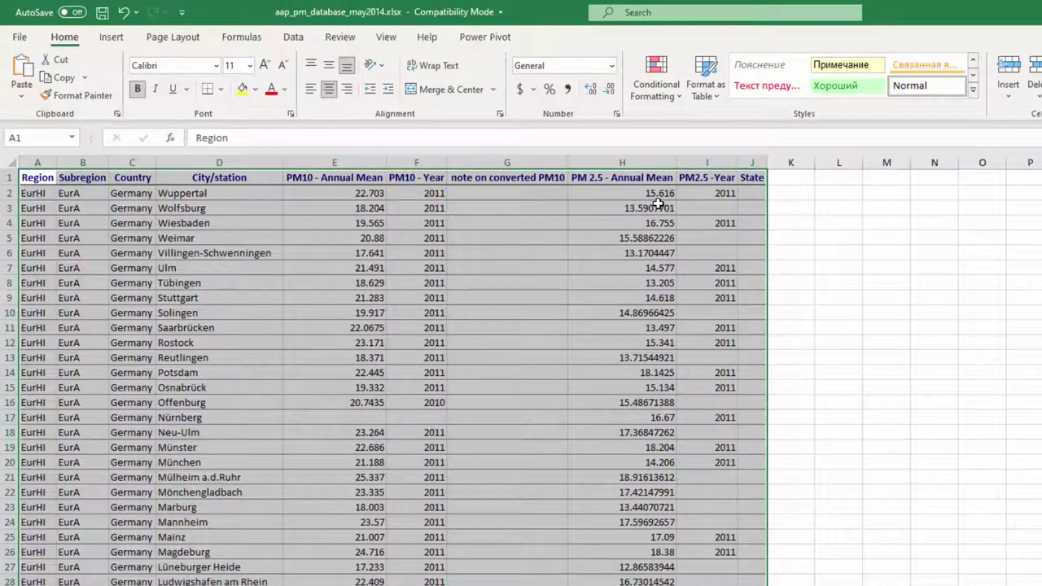
{"action": "left_click_drag", "start_coordinate": [654, 196], "coordinate": [675, 585]}
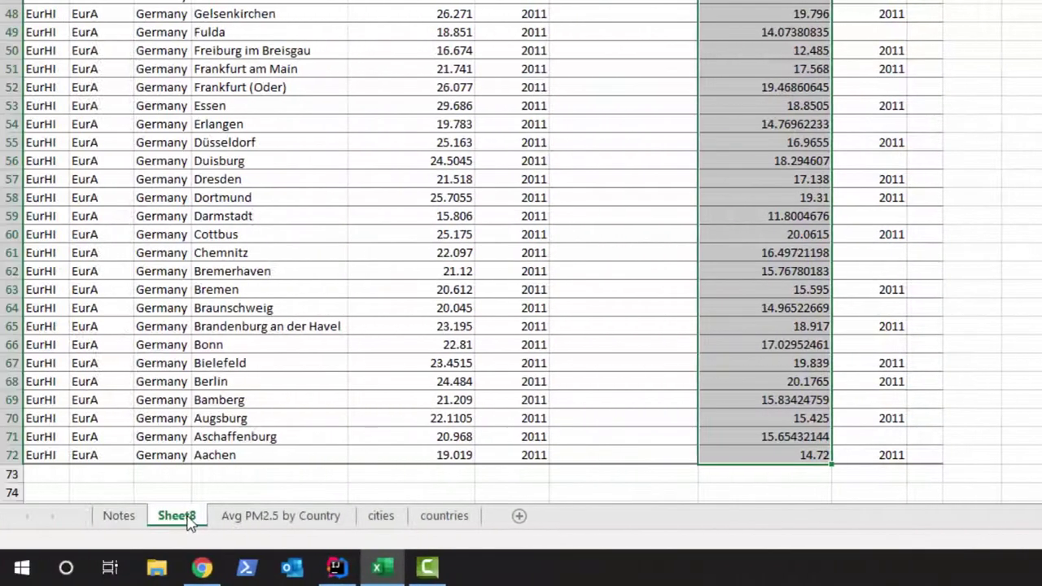
Delete the sheet holding Germany's detail records.
{"action": "right_click", "coordinate": [187, 521]}
{"action": "left_click", "coordinate": [249, 289]}
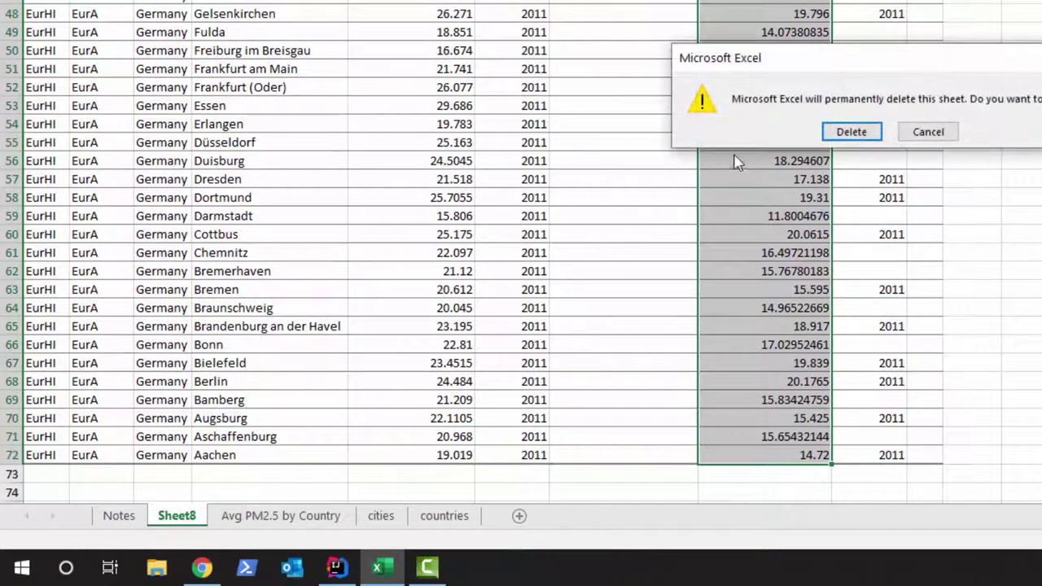
{"action": "left_click", "coordinate": [850, 134]}
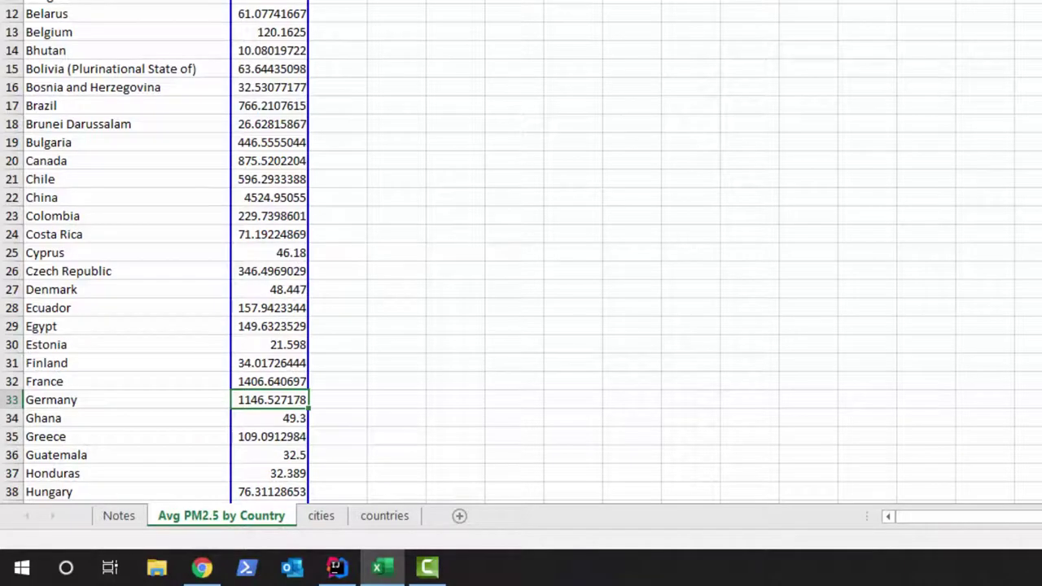
Summarize the PM 2.5 - Annual Mean value field by Average.
{"action": "left_click", "coordinate": [969, 384]}
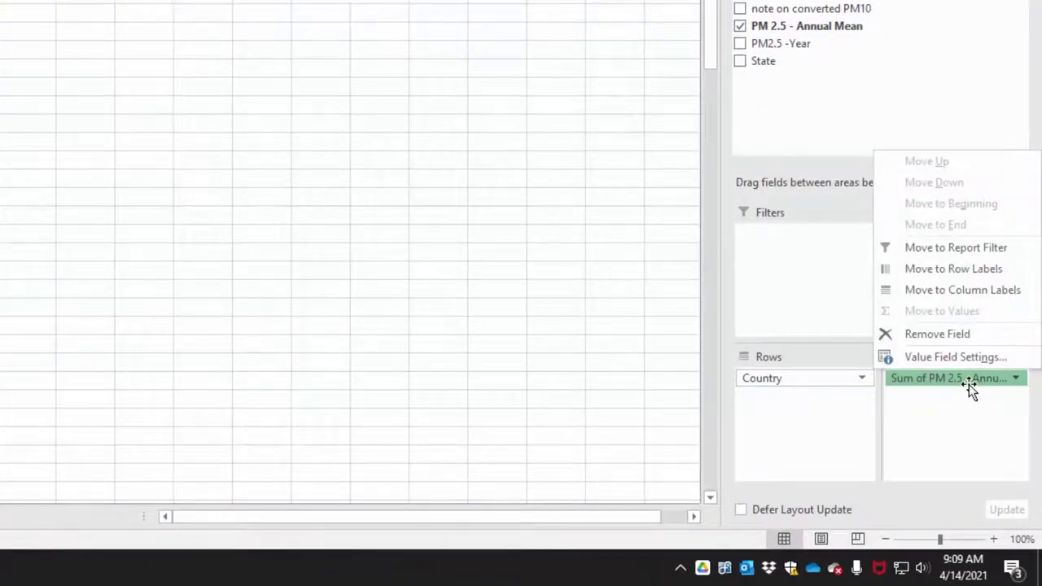
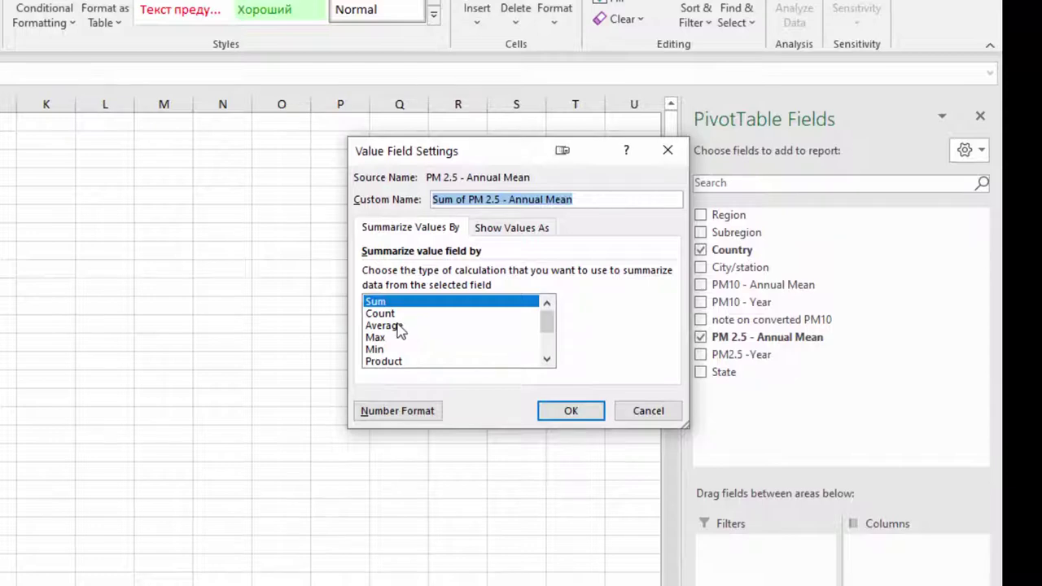
{"action": "left_click", "coordinate": [392, 328]}
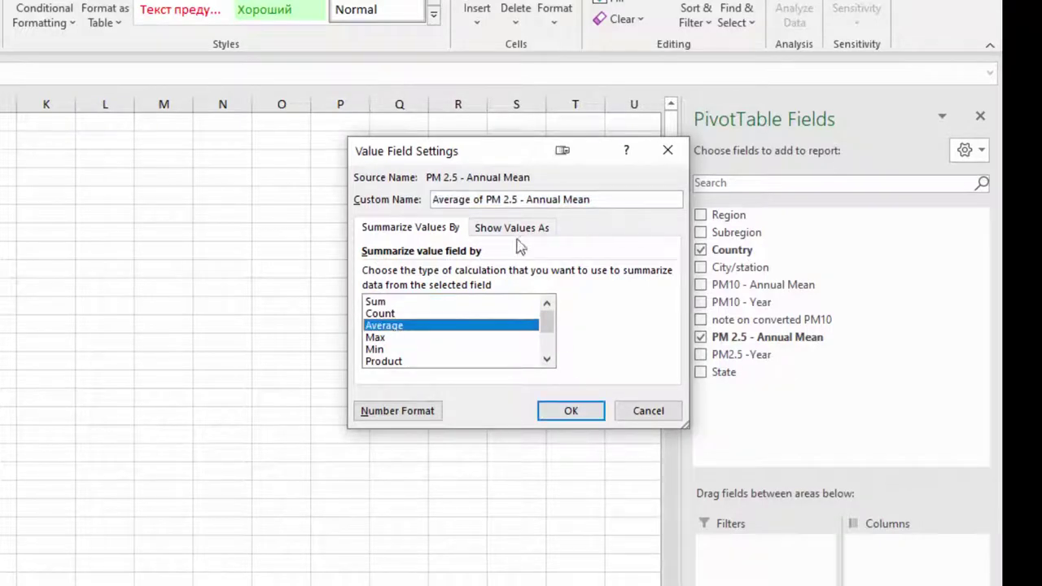
{"action": "left_click", "coordinate": [571, 411]}
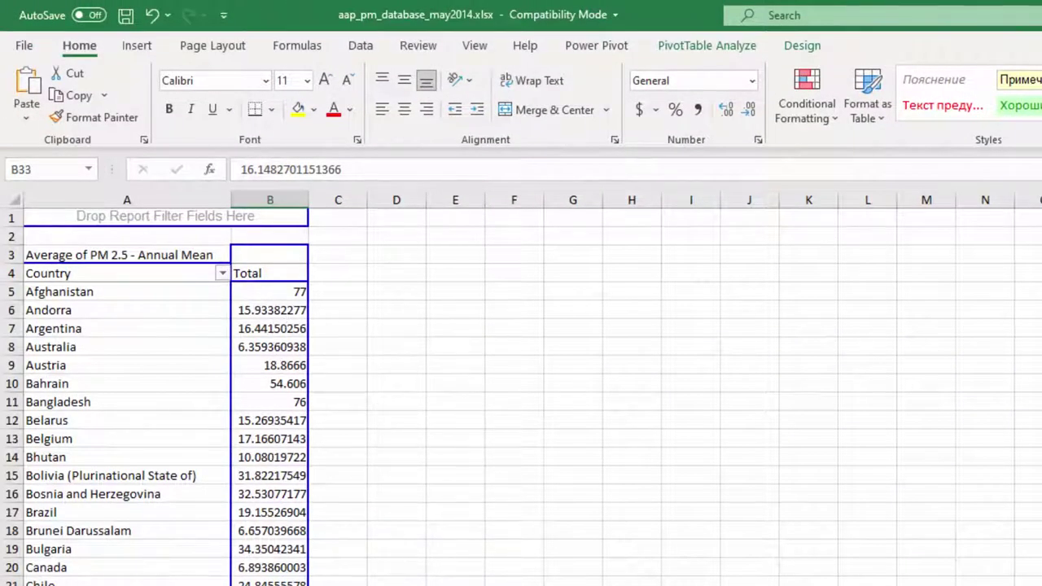
Review the country averages and show the detail records behind Afghanistan's PM 2.5 average.
{"action": "scroll", "coordinate": [522, 390], "scroll_direction": "down", "scroll_amount": 1}
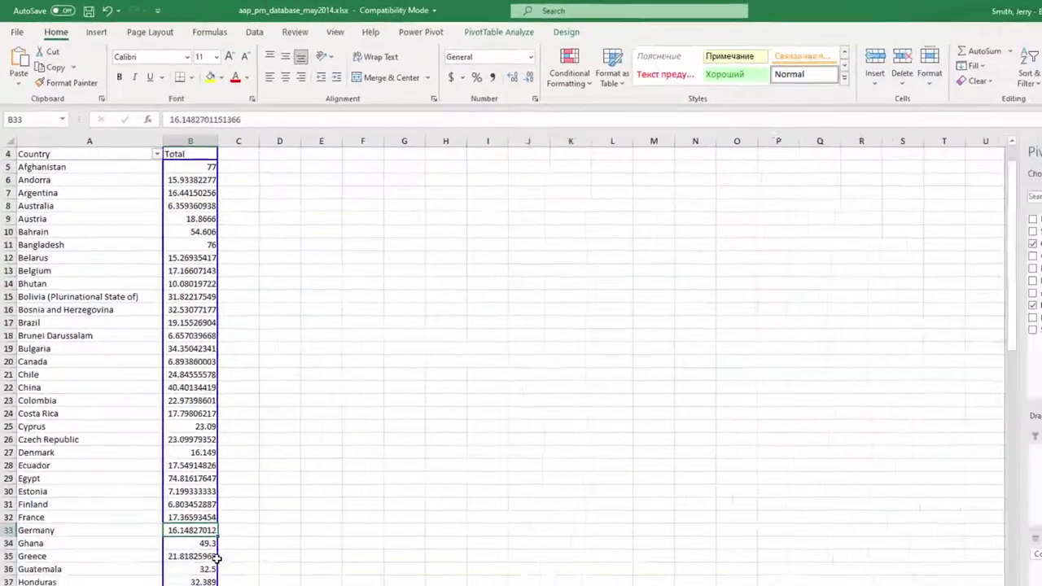
{"action": "scroll", "coordinate": [333, 539], "scroll_direction": "up", "scroll_amount": 1}
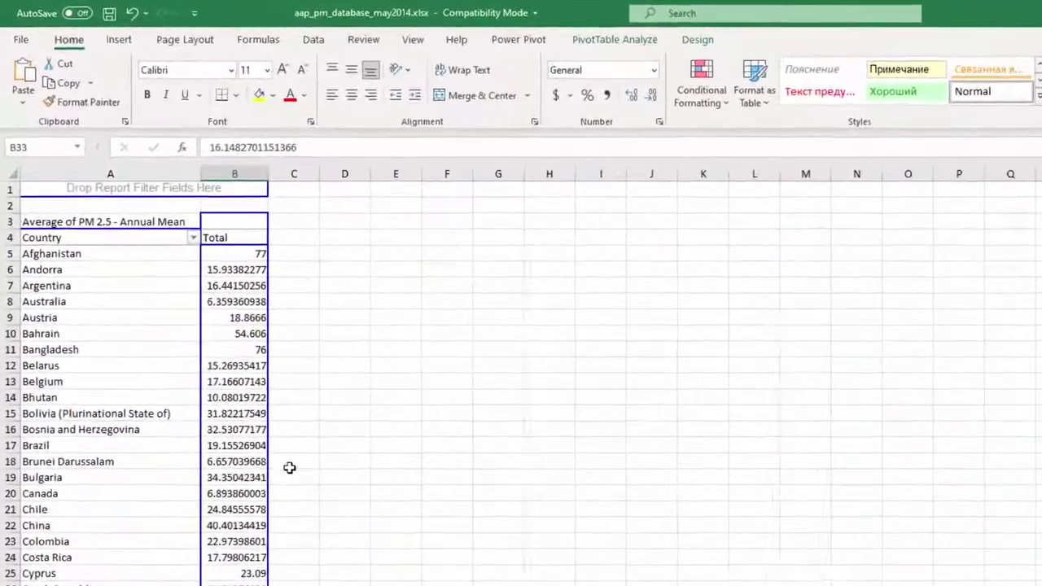
{"action": "scroll", "coordinate": [216, 465], "scroll_direction": "down", "scroll_amount": 1}
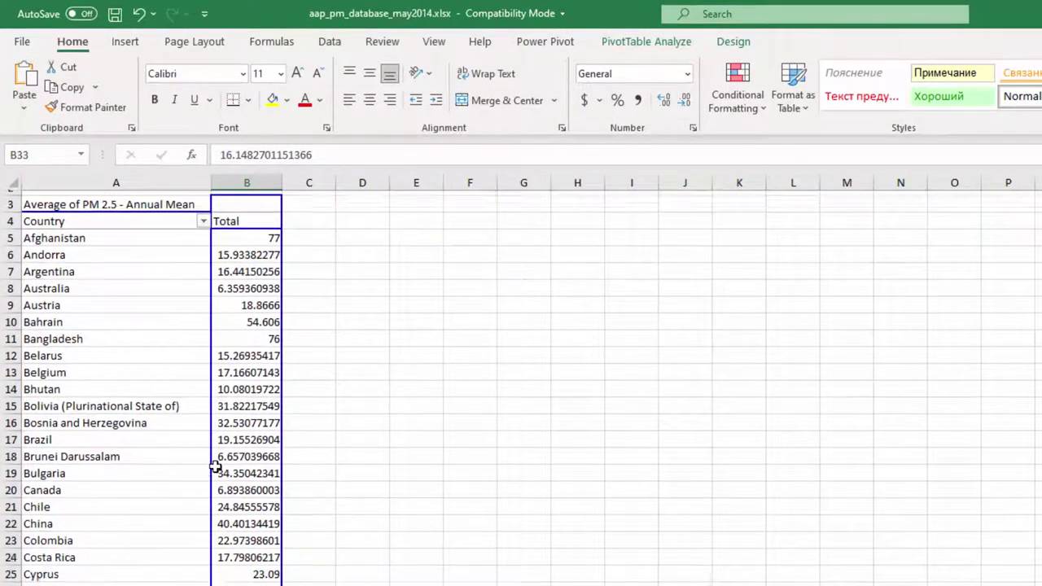
{"action": "scroll", "coordinate": [216, 456], "scroll_direction": "up", "scroll_amount": 1}
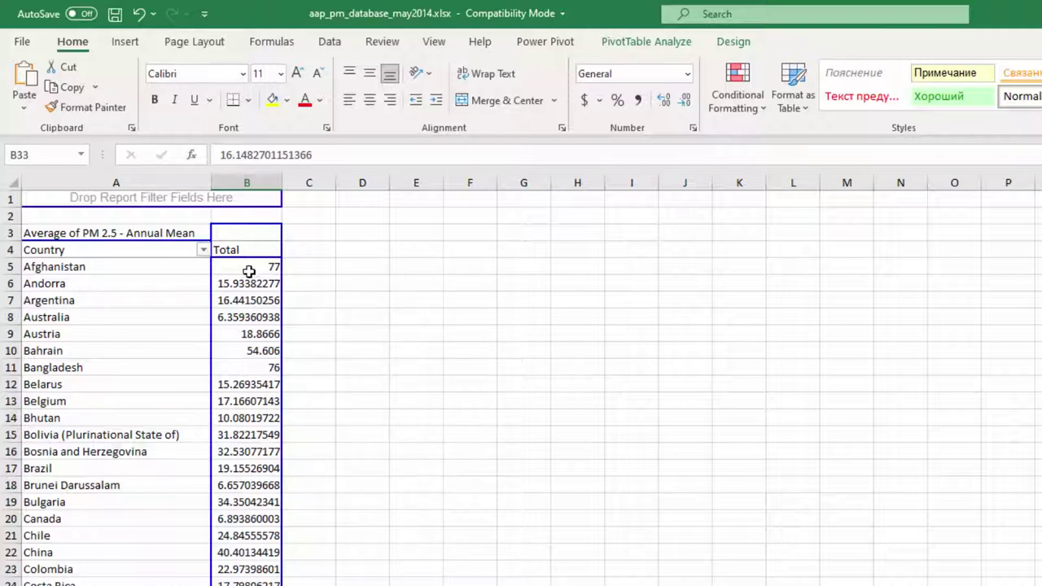
{"action": "mouse_move", "coordinate": [248, 271]}
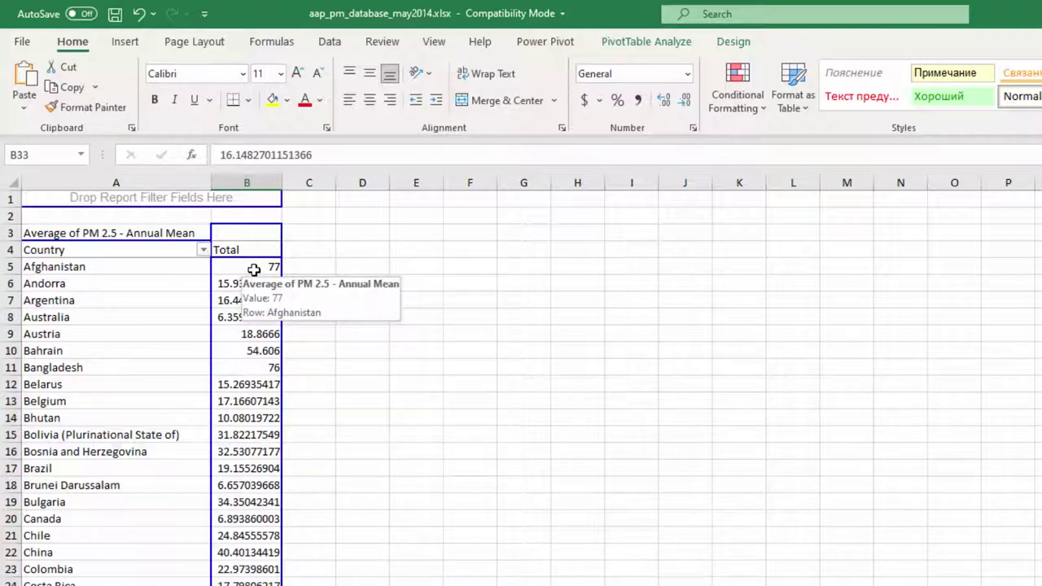
{"action": "double_click", "coordinate": [254, 270]}
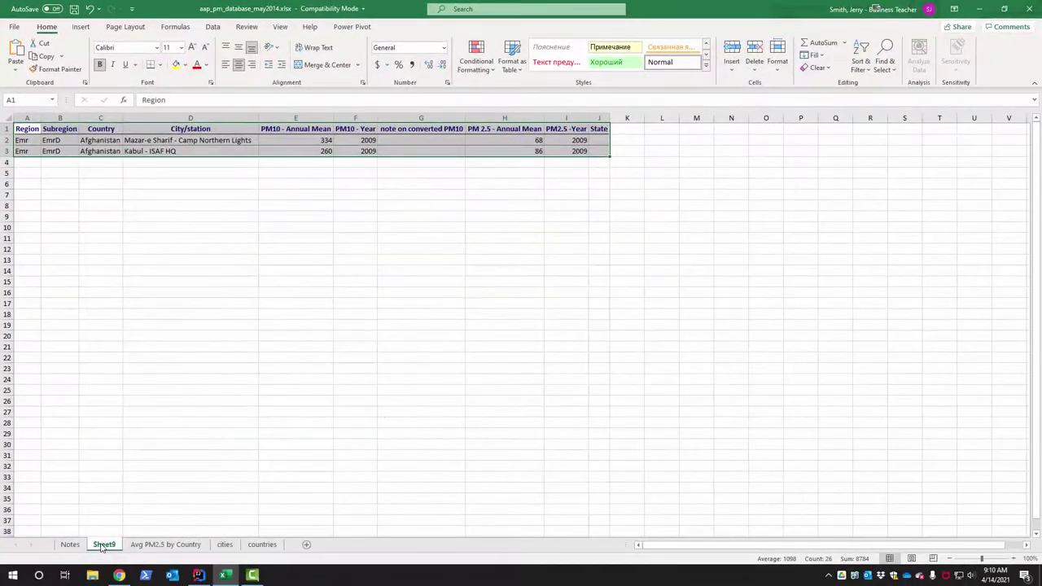
Delete the sheet holding Afghanistan's detail records.
{"action": "right_click", "coordinate": [101, 547]}
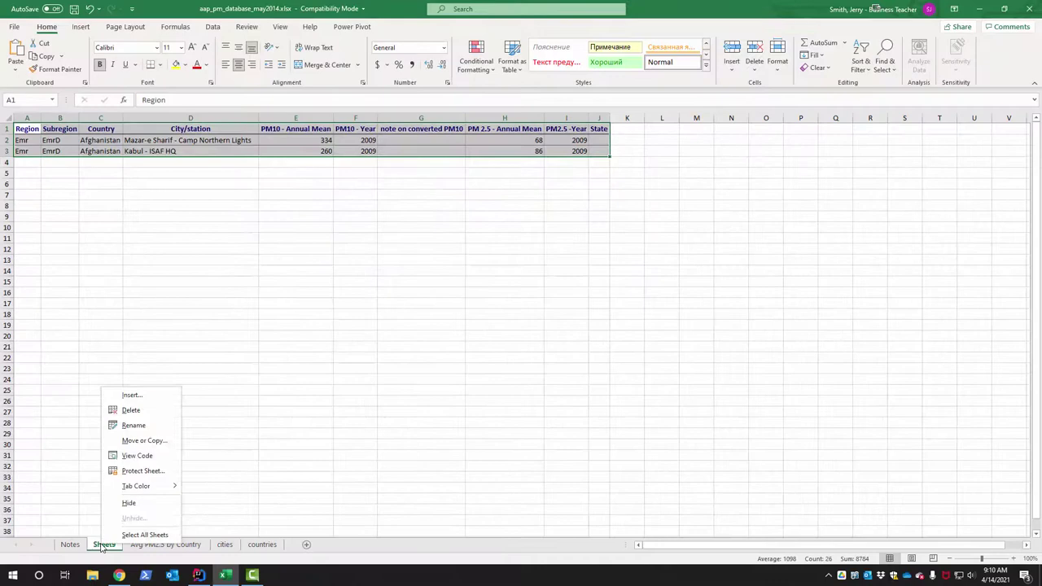
{"action": "left_click", "coordinate": [132, 410]}
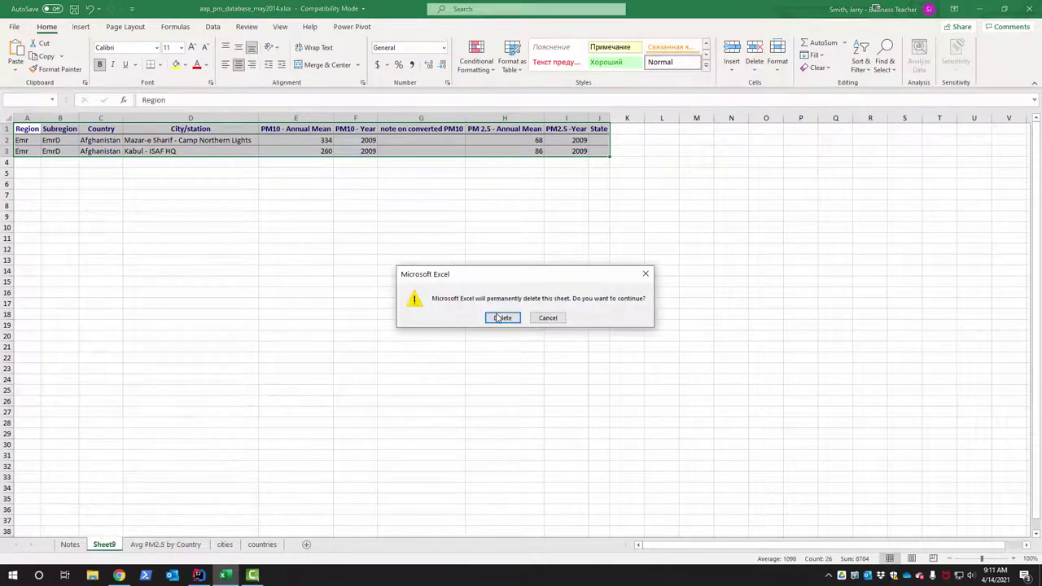
{"action": "left_click", "coordinate": [498, 318]}
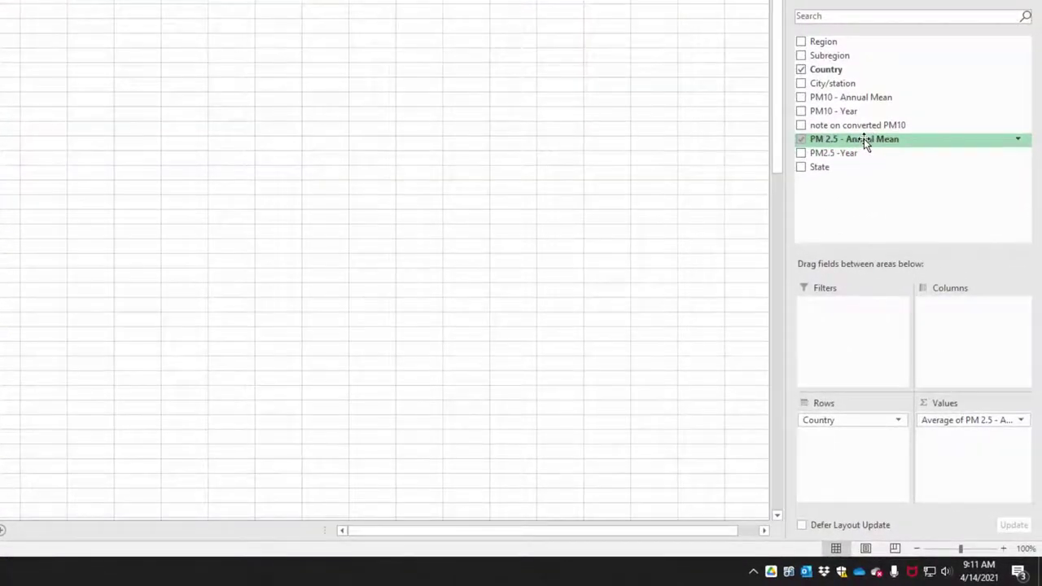
Add PM 2.5 - Annual Mean as a second value field, summarized by Count and named "Number of Obversations".
{"action": "left_click_drag", "start_coordinate": [864, 139], "coordinate": [976, 440]}
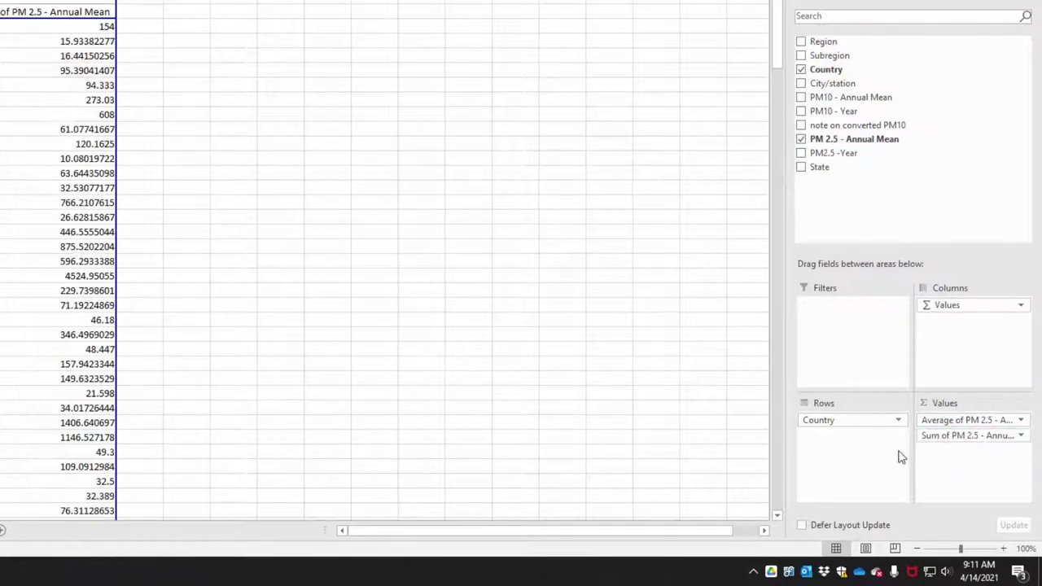
{"action": "left_click", "coordinate": [964, 440]}
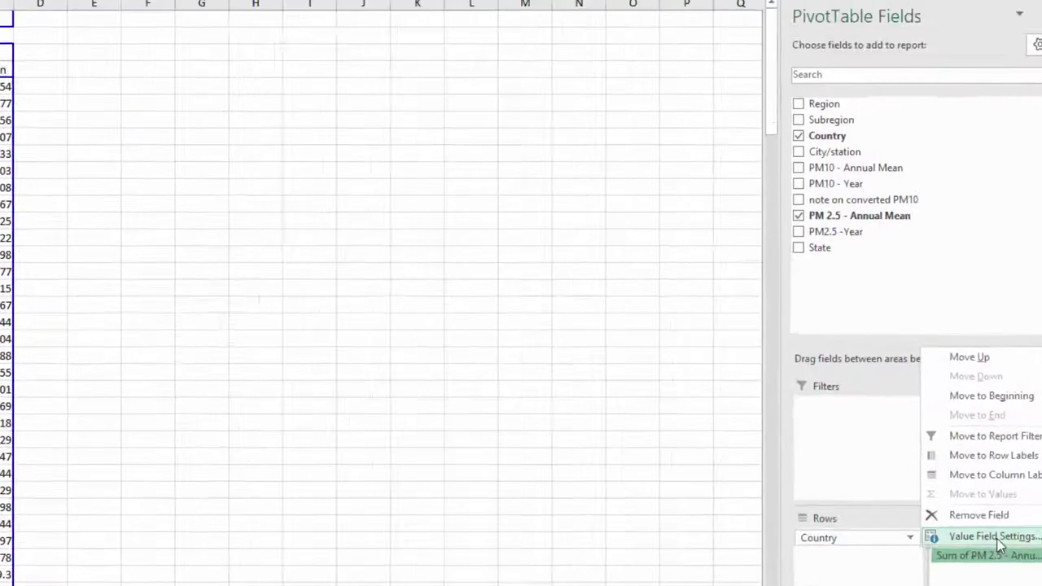
{"action": "left_click", "coordinate": [973, 419]}
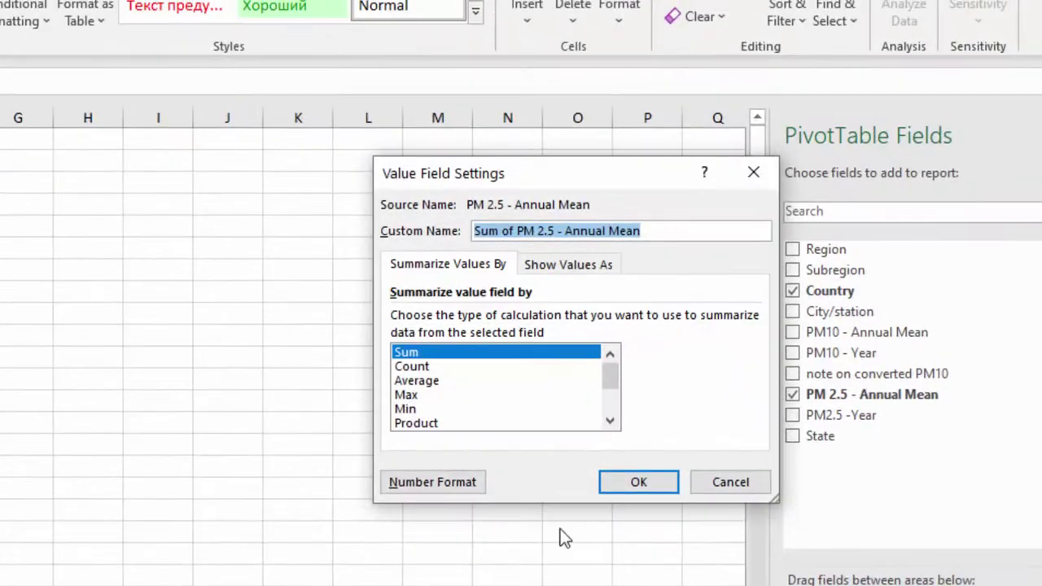
{"action": "left_click", "coordinate": [434, 369]}
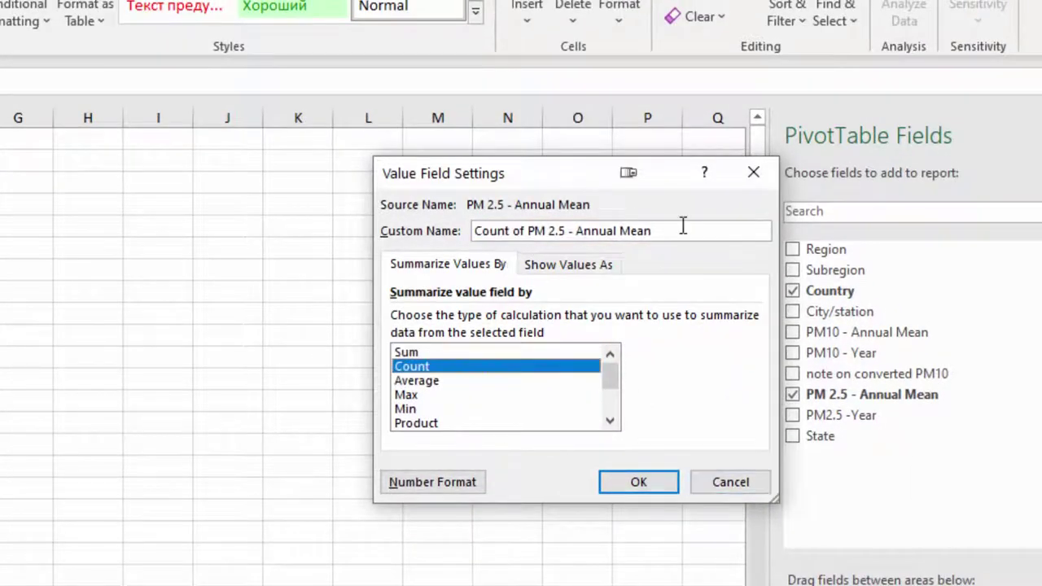
{"action": "left_click_drag", "start_coordinate": [681, 229], "coordinate": [384, 253]}
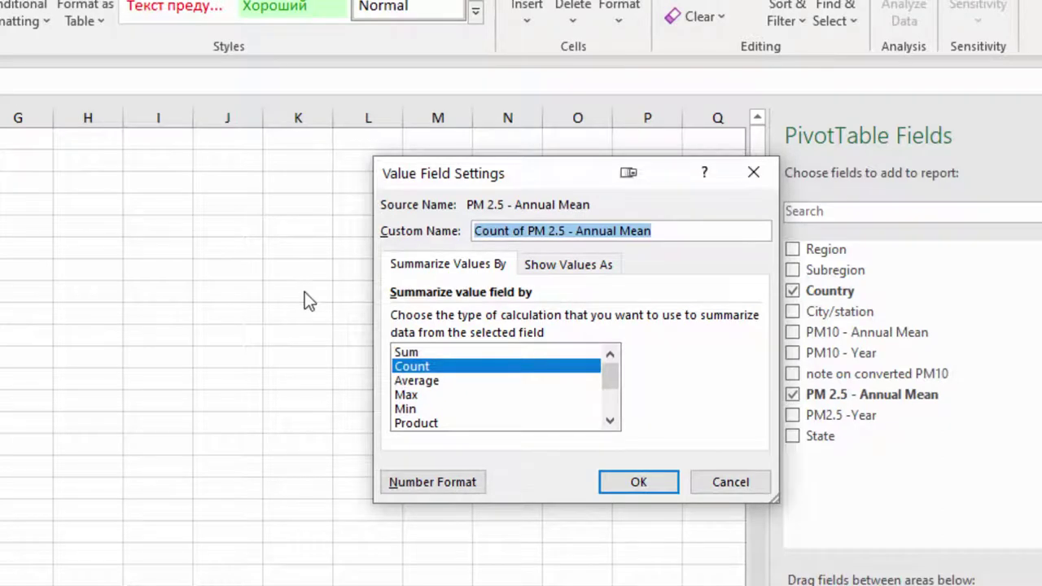
{"action": "type", "text": "Number of Obversations"}
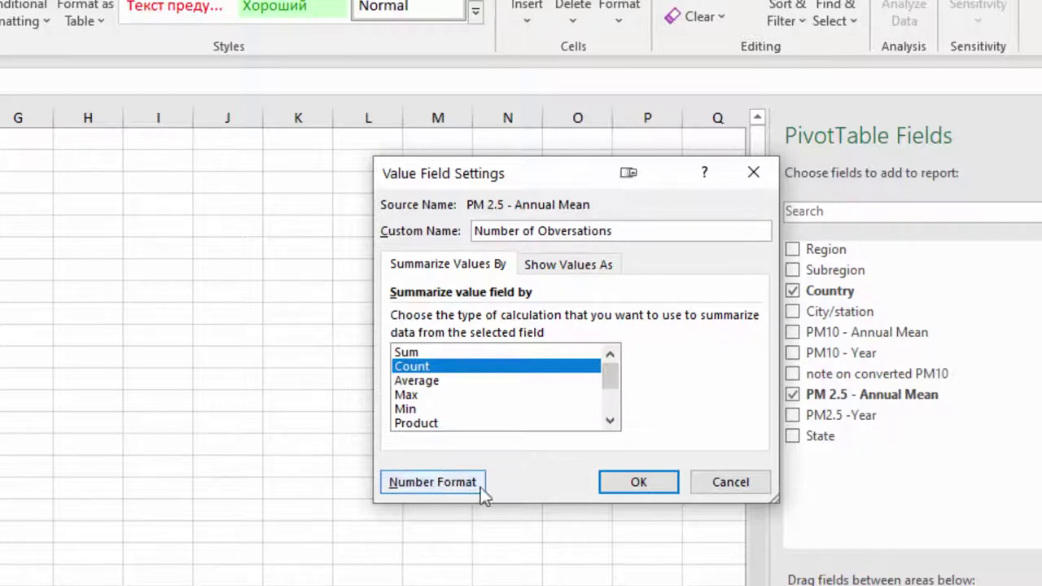
{"action": "left_click", "coordinate": [624, 486]}
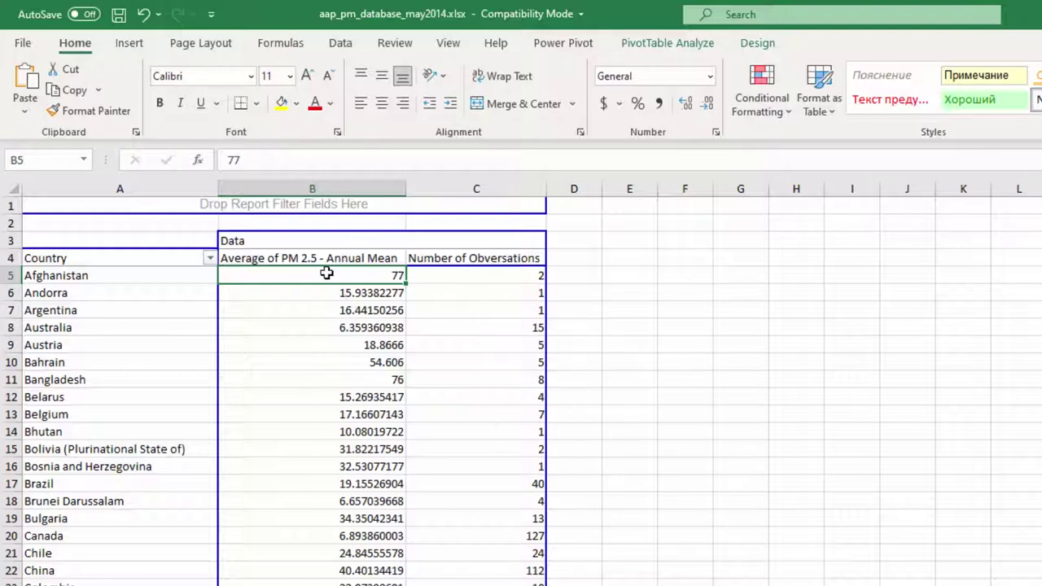
Format the Average of PM 2.5 - Annual Mean value field as Number with 1 decimal place.
{"action": "mouse_move", "coordinate": [325, 277]}
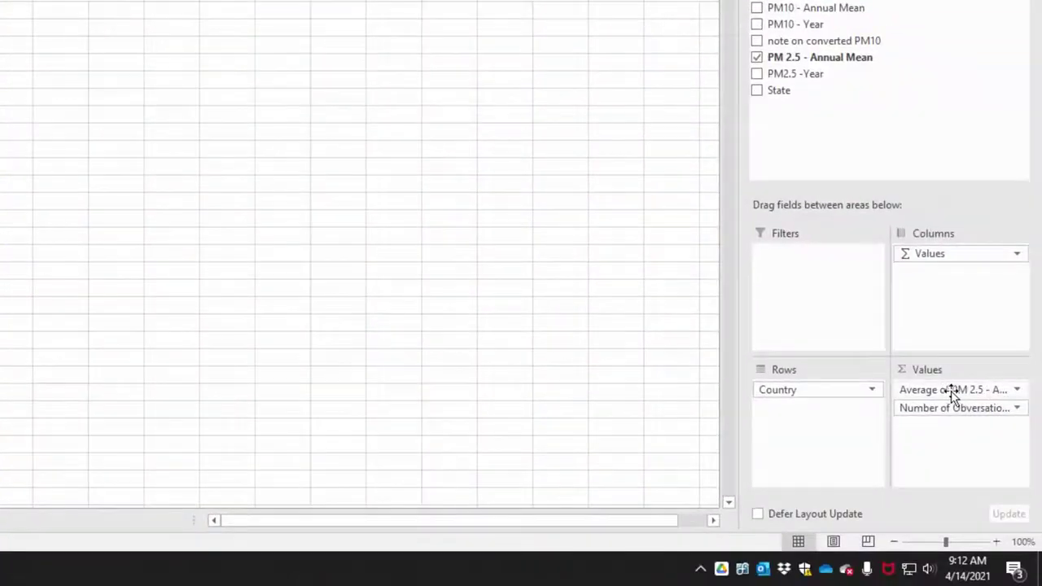
{"action": "left_click", "coordinate": [951, 390]}
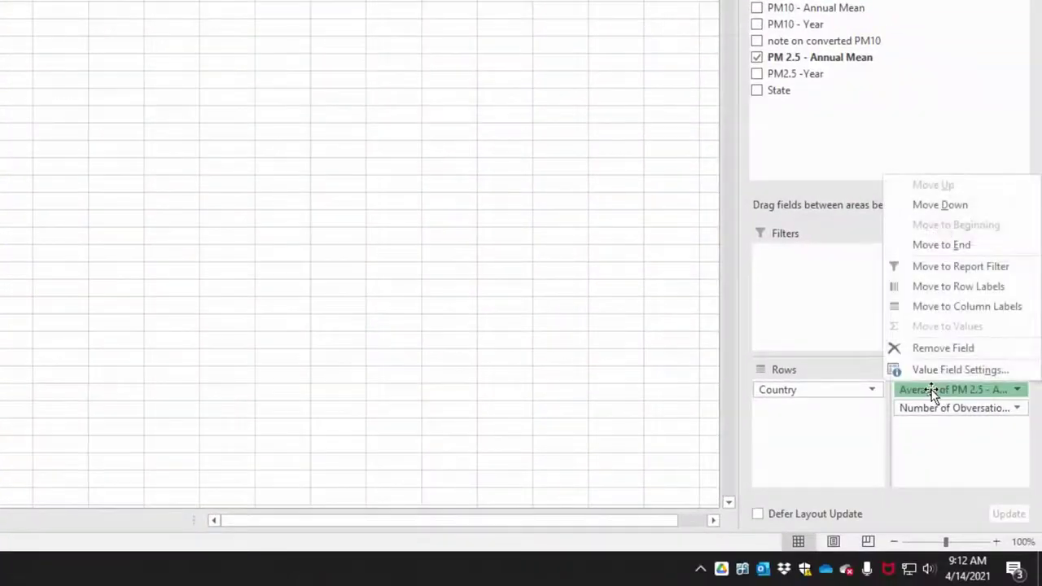
{"action": "left_click", "coordinate": [947, 390]}
{"action": "left_click", "coordinate": [947, 391]}
{"action": "left_click", "coordinate": [958, 371]}
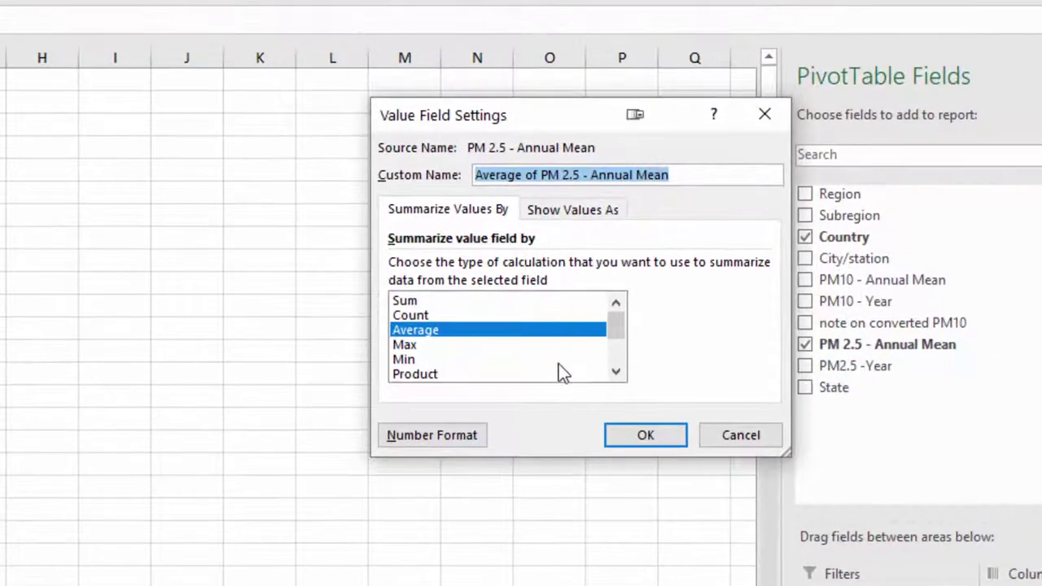
{"action": "left_click", "coordinate": [477, 439]}
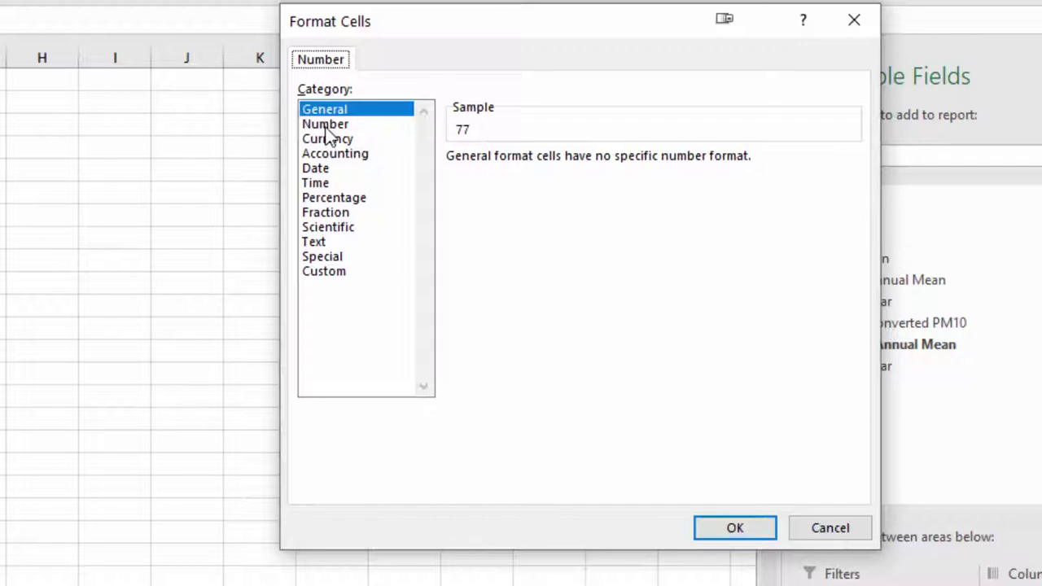
{"action": "left_click", "coordinate": [327, 124]}
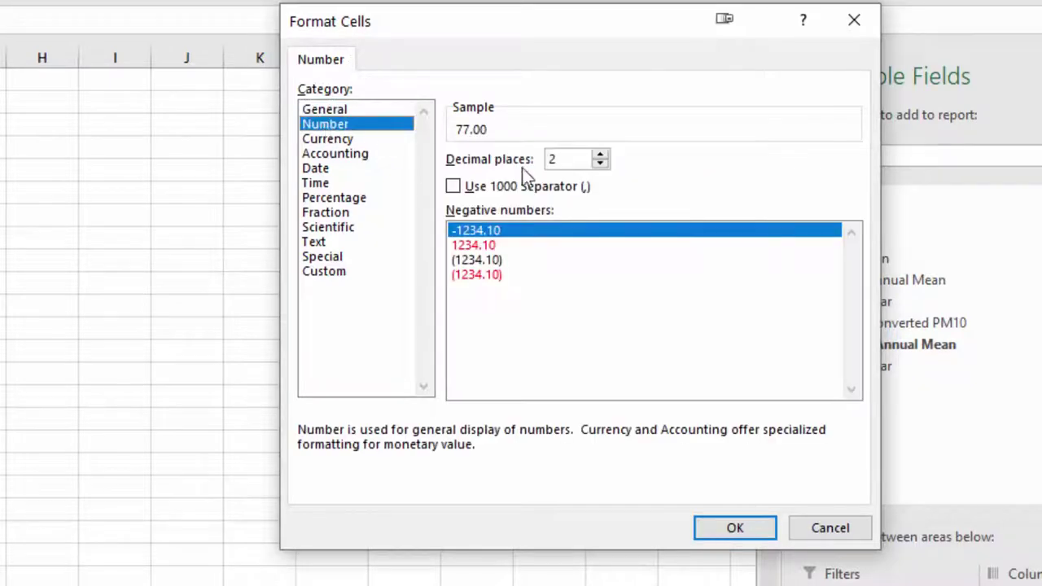
{"action": "left_click", "coordinate": [600, 164]}
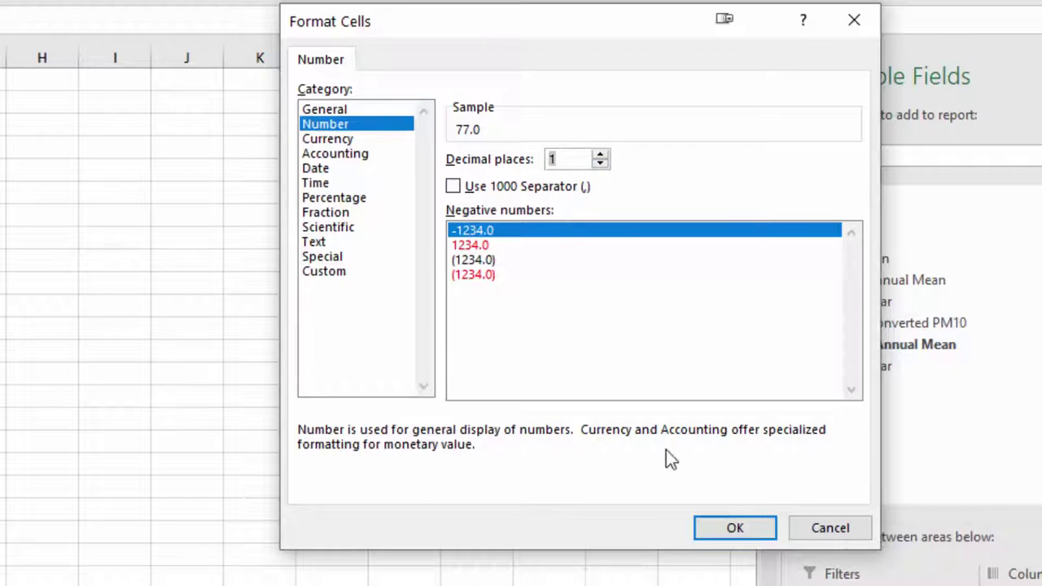
{"action": "left_click", "coordinate": [736, 529]}
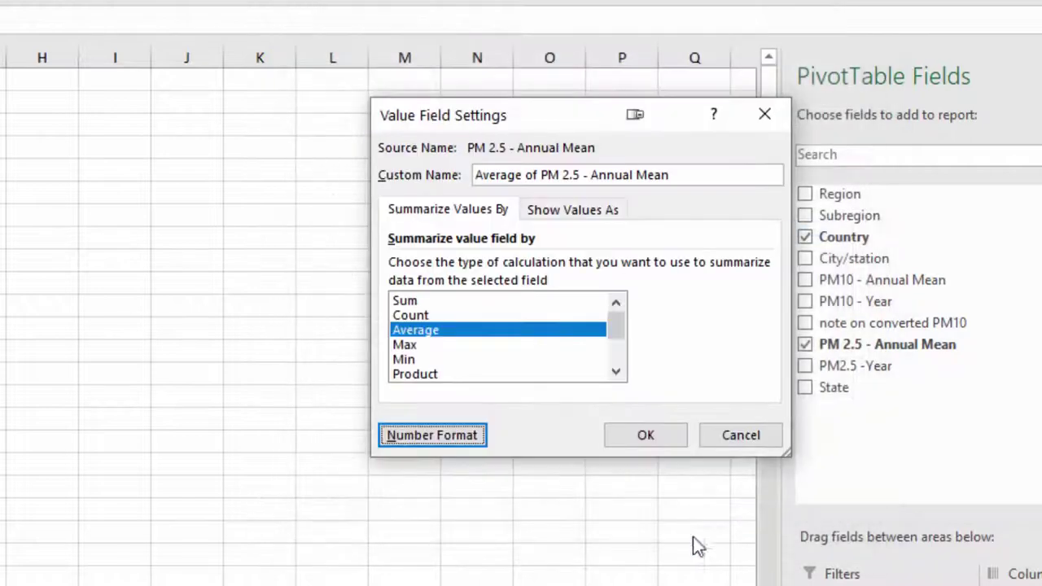
{"action": "left_click", "coordinate": [623, 444]}
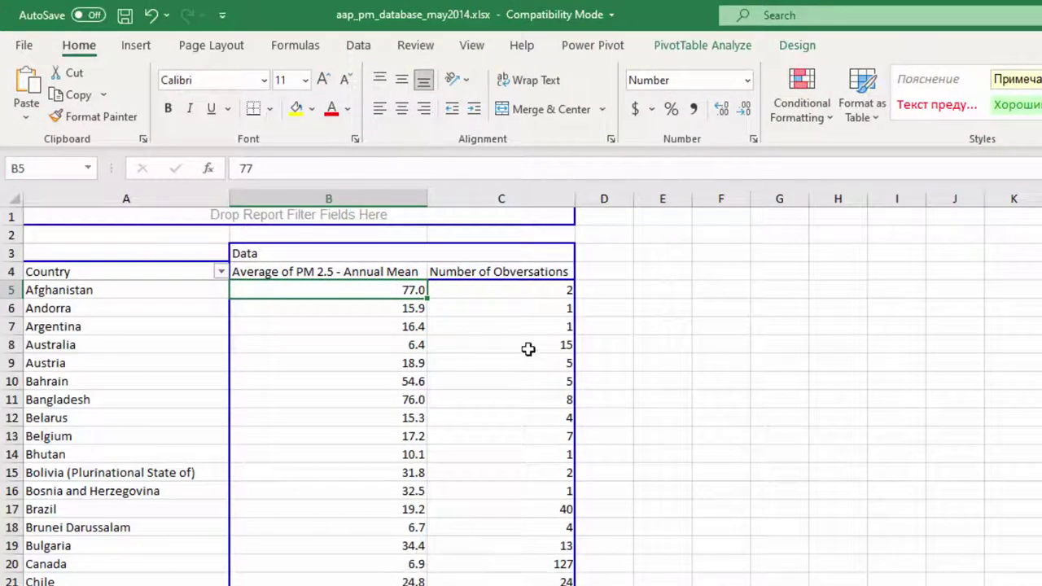
{"action": "scroll", "coordinate": [521, 391], "scroll_direction": "down", "scroll_amount": 1}
{"action": "scroll", "coordinate": [521, 391], "scroll_direction": "up", "scroll_amount": 1}
{"action": "scroll", "coordinate": [332, 374], "scroll_direction": "down", "scroll_amount": 1}
{"action": "scroll", "coordinate": [331, 374], "scroll_direction": "up", "scroll_amount": 1}
{"action": "left_click", "coordinate": [346, 345]}
{"action": "left_click", "coordinate": [362, 326]}
{"action": "left_click", "coordinate": [525, 310]}
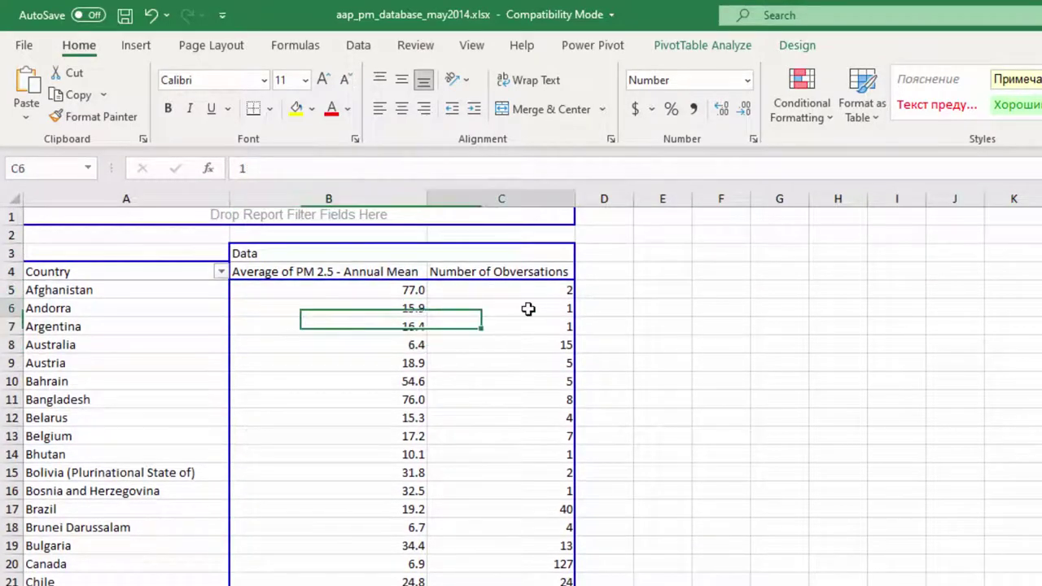
Sort the countries by average PM 2.5 from largest to smallest and review the ranking.
{"action": "left_click", "coordinate": [377, 307]}
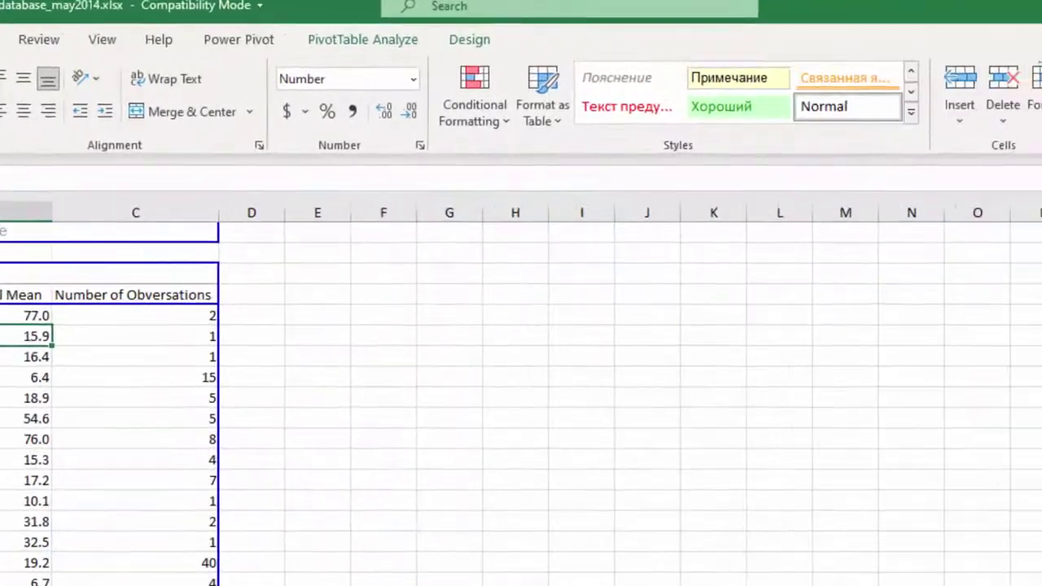
{"action": "left_click", "coordinate": [900, 110]}
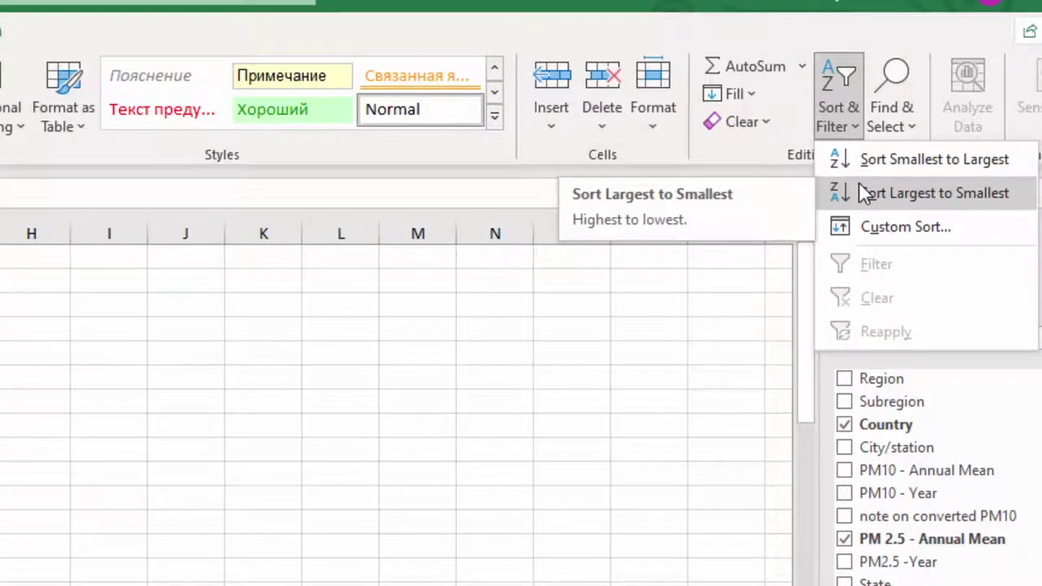
{"action": "left_click", "coordinate": [860, 189]}
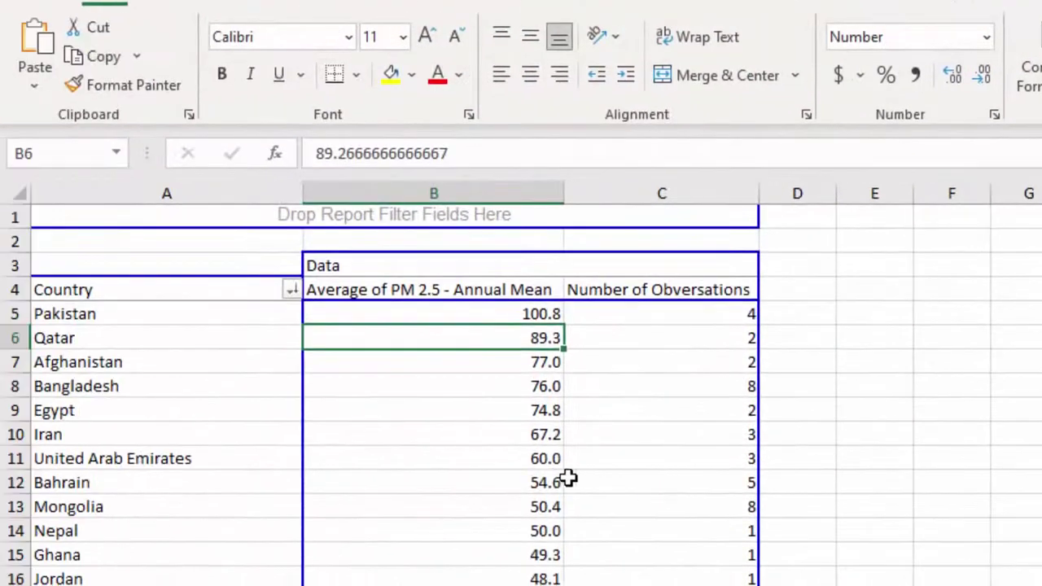
{"action": "left_click", "coordinate": [502, 318]}
{"action": "left_click", "coordinate": [516, 345]}
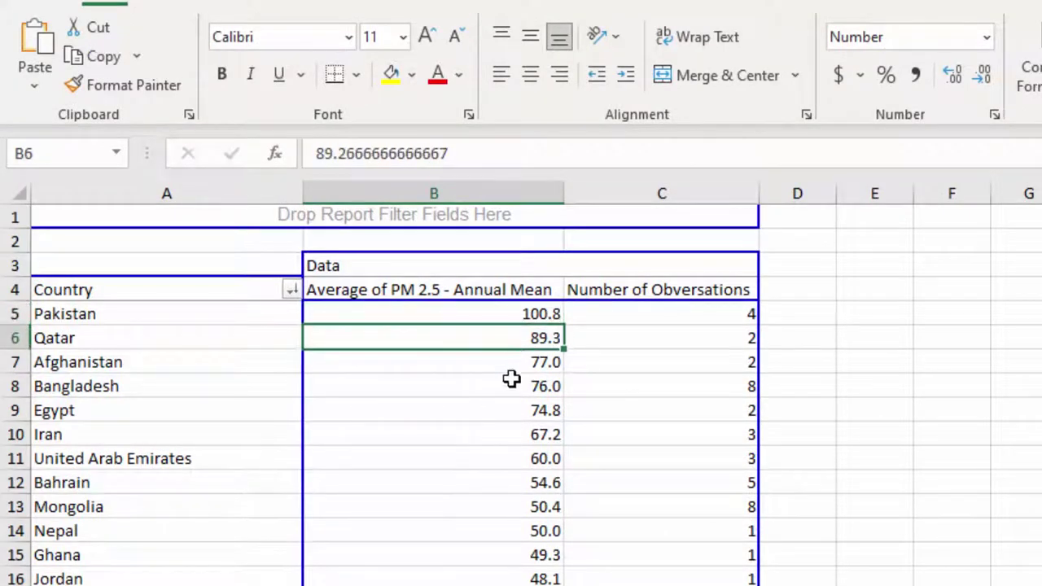
{"action": "left_click", "coordinate": [511, 383]}
{"action": "scroll", "coordinate": [506, 438], "scroll_direction": "down", "scroll_amount": 12}
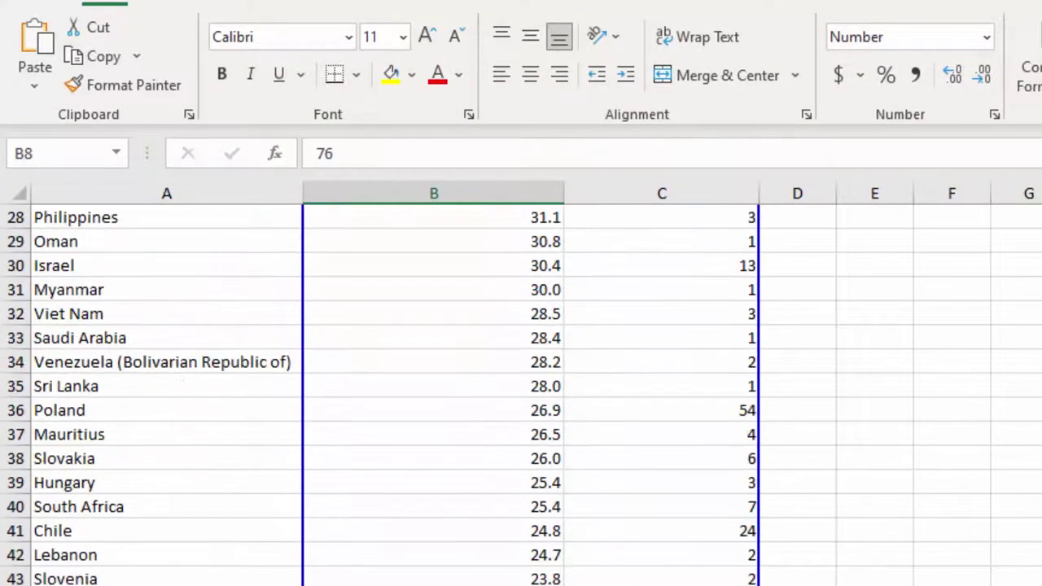
{"action": "scroll", "coordinate": [474, 558], "scroll_direction": "up", "scroll_amount": 10}
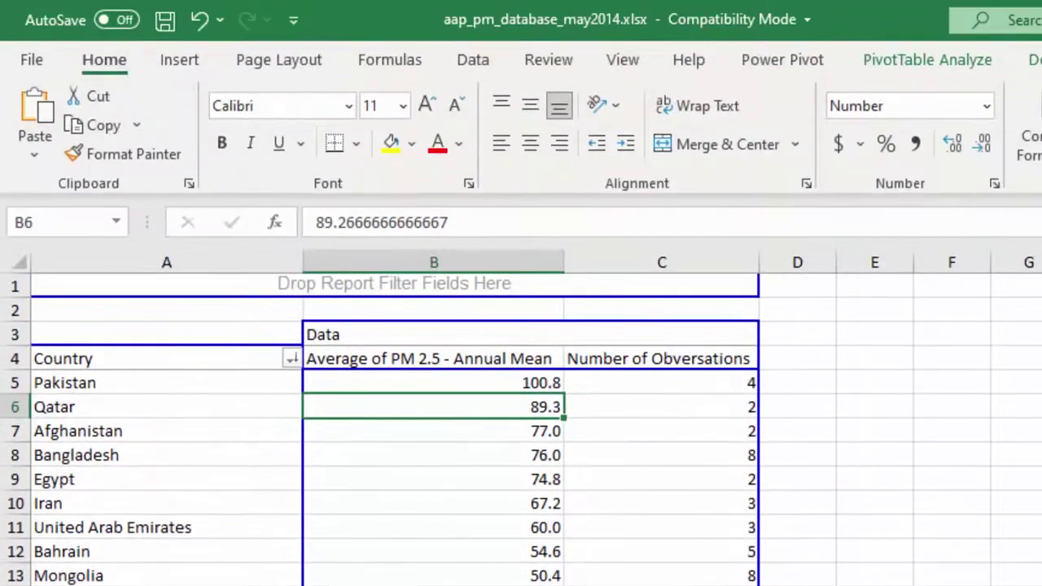
Sort the countries by average PM 2.5 from smallest to largest.
{"action": "key", "text": "alt+a"}
{"action": "key", "text": "s"}
{"action": "key", "text": "a"}
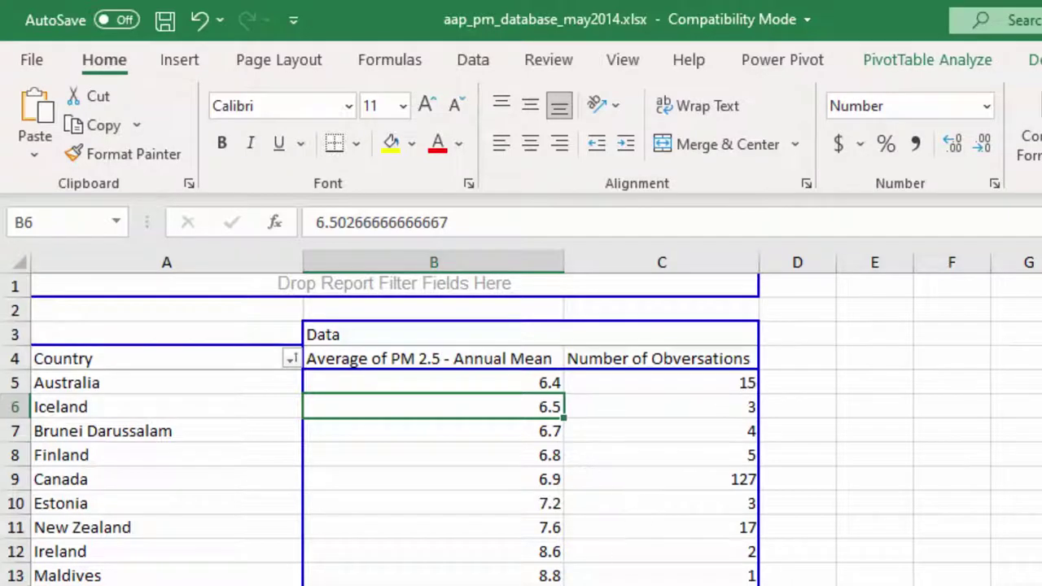
Sort the countries by number of observations from largest to smallest and review the list alongside their averages.
{"action": "left_click", "coordinate": [711, 383]}
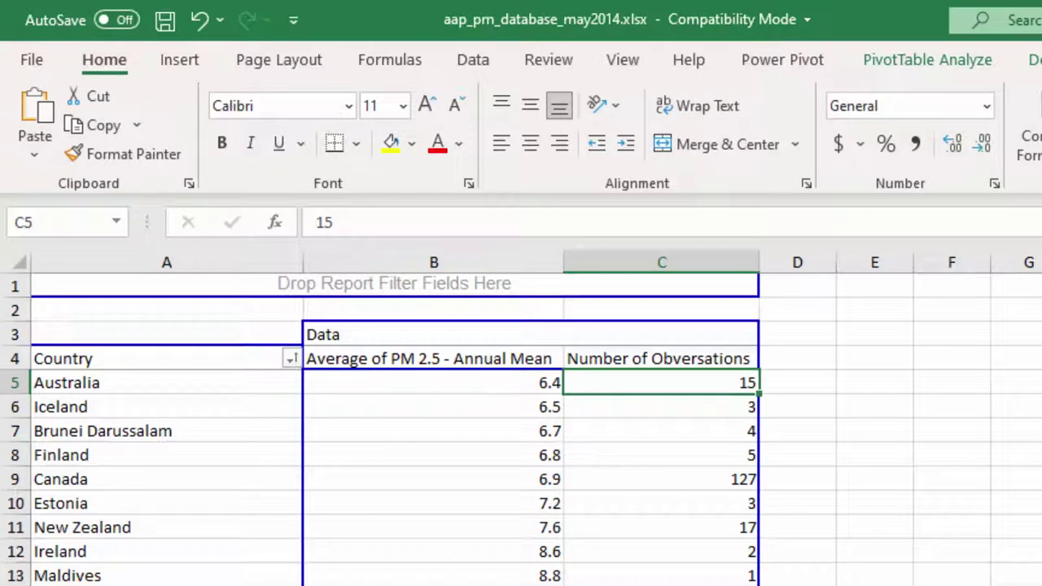
{"action": "key", "text": "alt+h"}
{"action": "key", "text": "s"}
{"action": "key", "text": "o"}
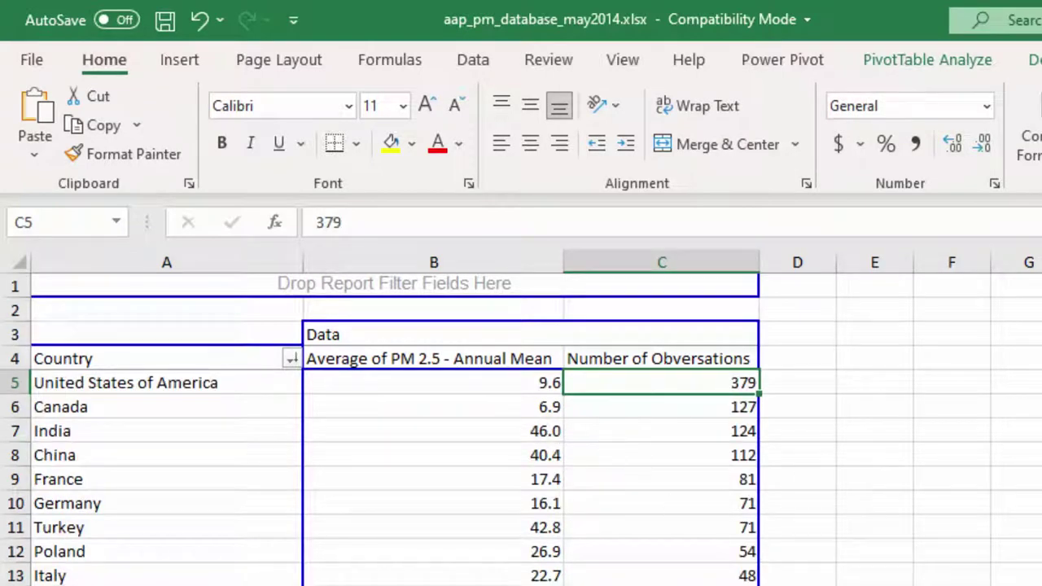
{"action": "scroll", "coordinate": [708, 378], "scroll_direction": "down", "scroll_amount": 4}
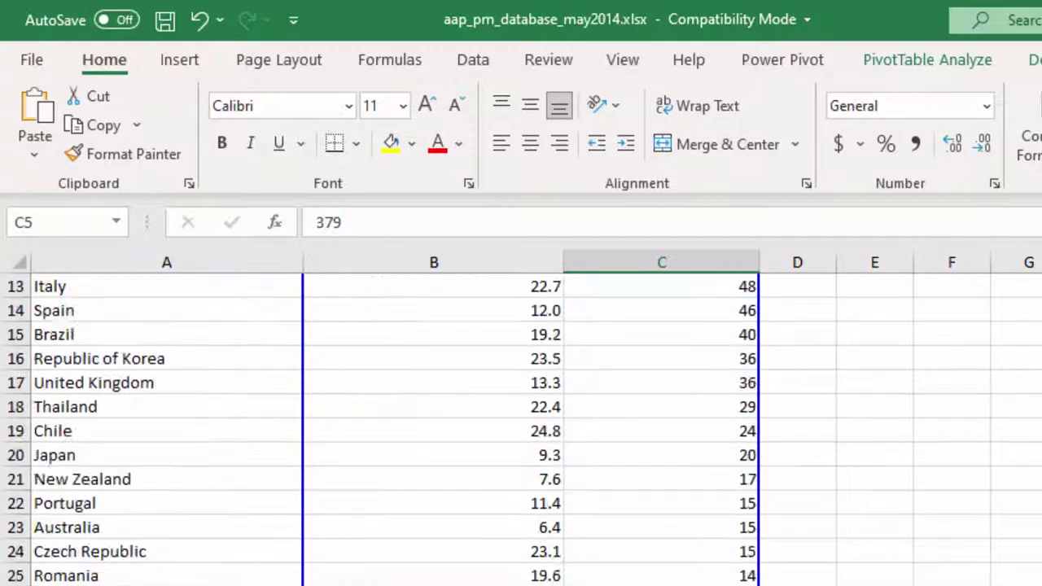
{"action": "scroll", "coordinate": [521, 429], "scroll_direction": "down", "scroll_amount": 7}
{"action": "scroll", "coordinate": [521, 429], "scroll_direction": "up", "scroll_amount": 7}
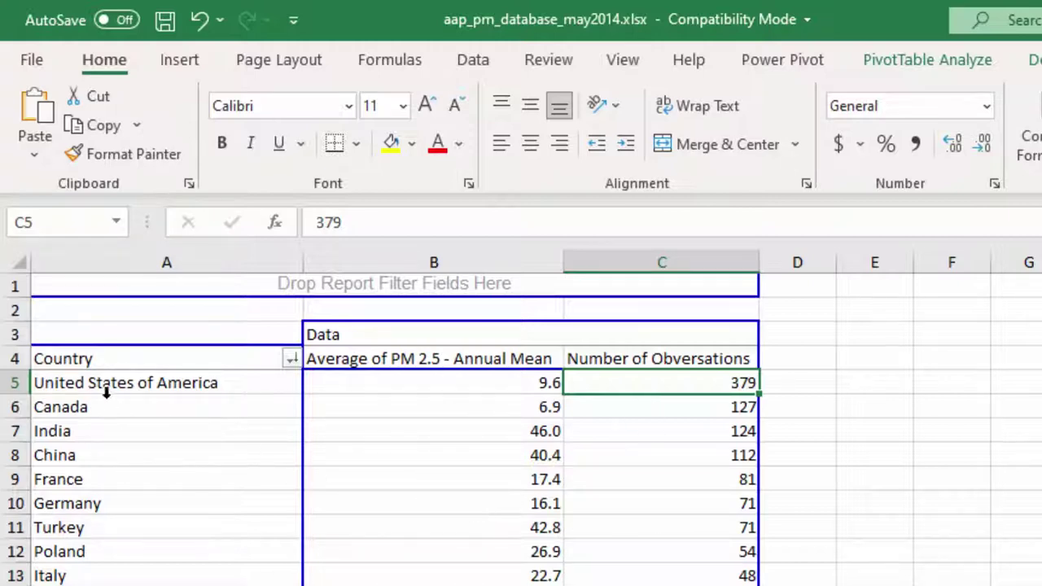
{"action": "left_click", "coordinate": [501, 389]}
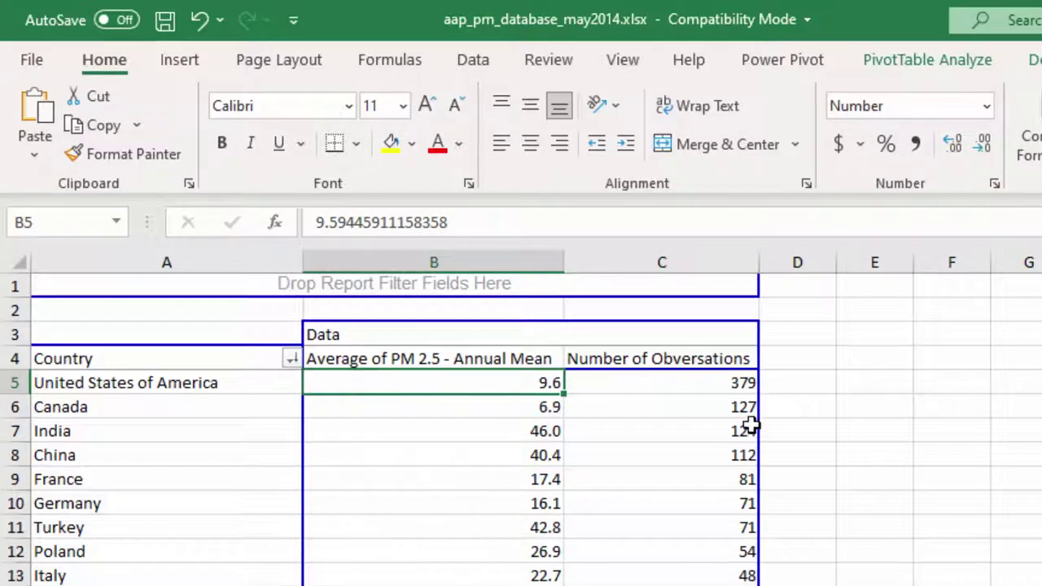
{"action": "left_click", "coordinate": [693, 388]}
{"action": "left_click", "coordinate": [487, 403]}
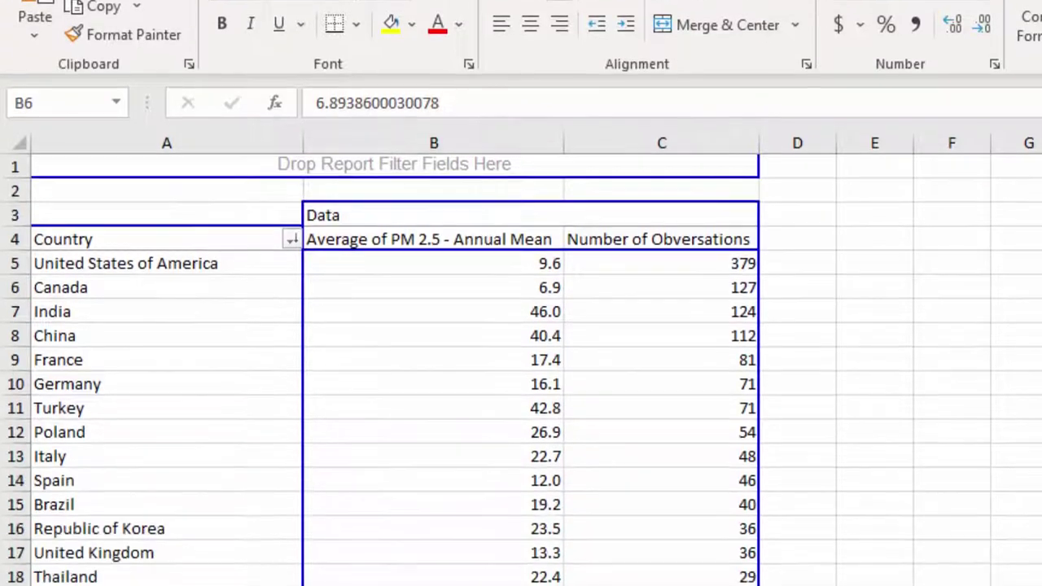
Colour the Avg PM2.5 by Country sheet tab with the standard blue.
{"action": "right_click", "coordinate": [289, 585]}
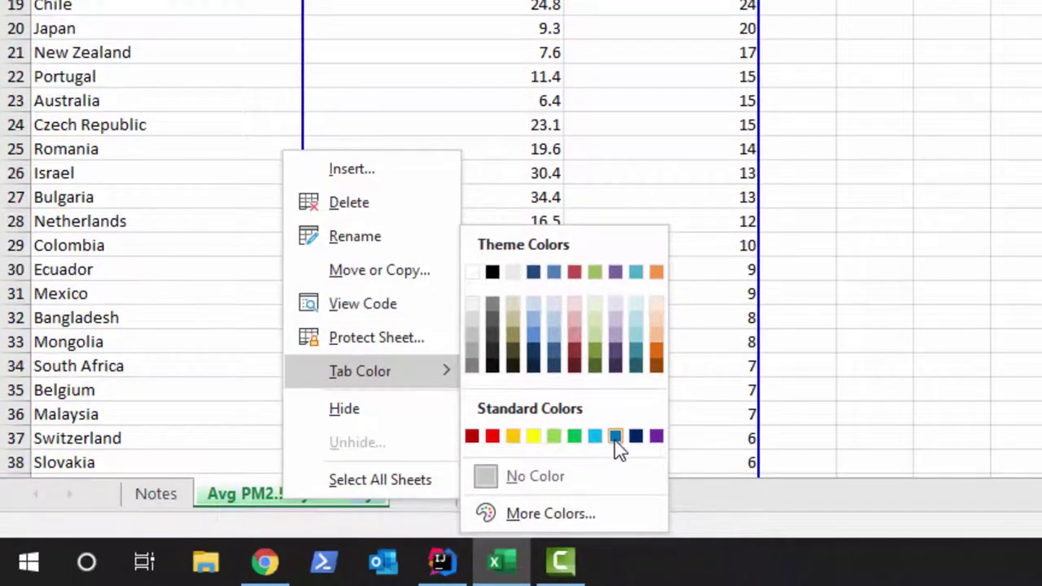
{"action": "left_click", "coordinate": [617, 440]}
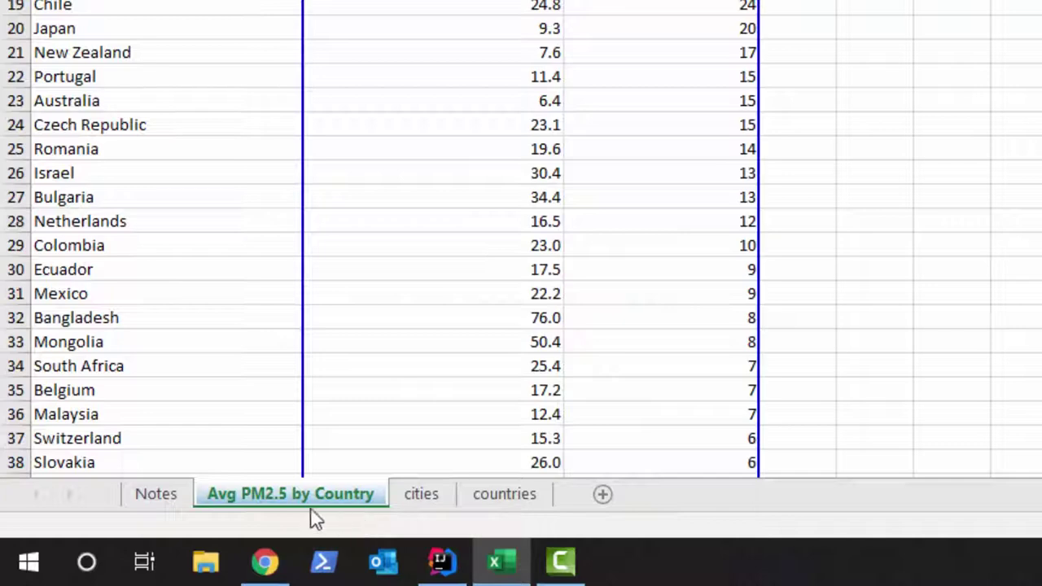
Create a PivotTable on a new worksheet from the cities sheet range A2:J1624.
{"action": "left_click", "coordinate": [422, 500]}
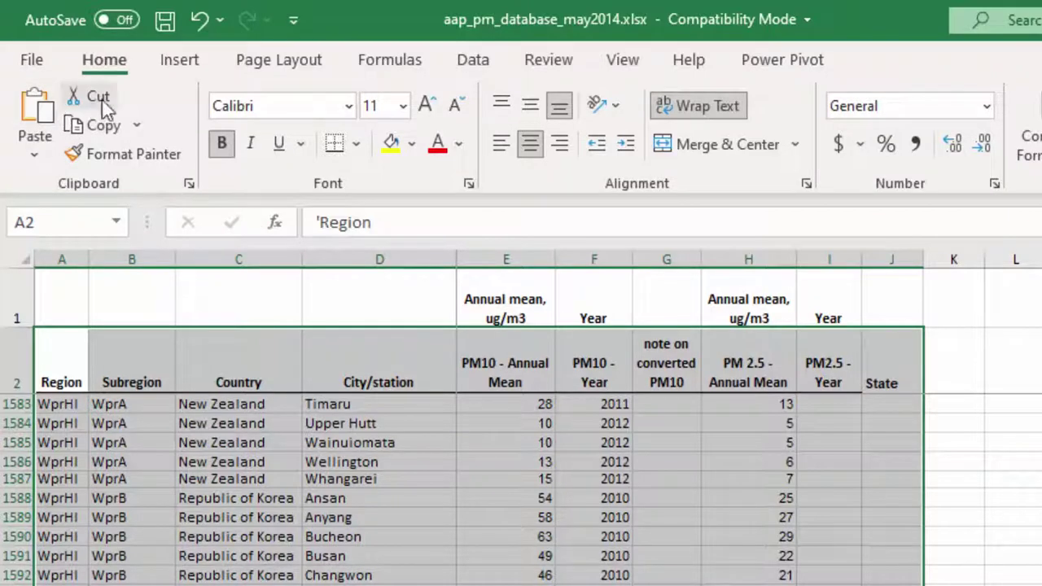
{"action": "left_click", "coordinate": [178, 61]}
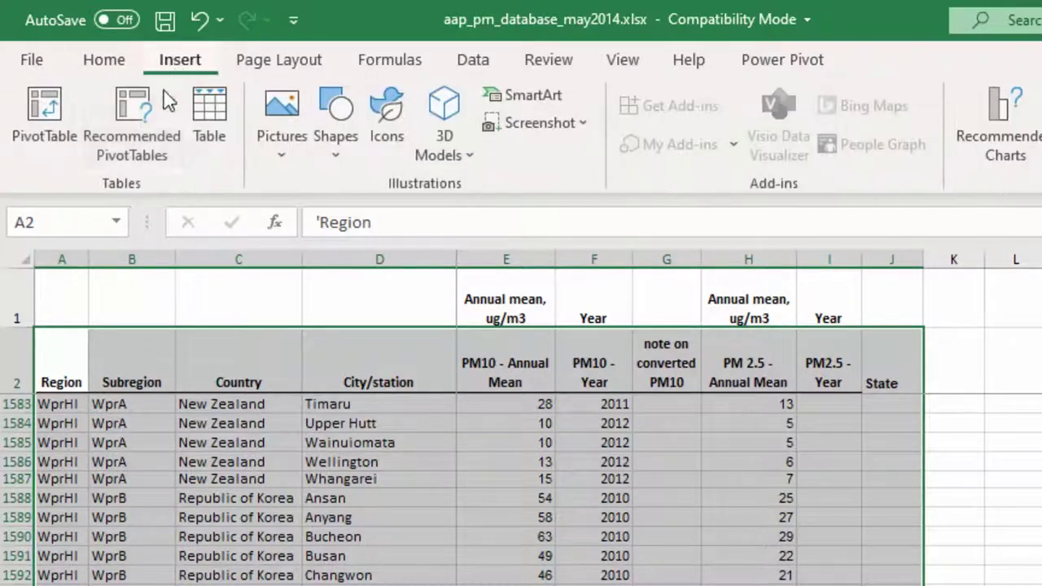
{"action": "left_click", "coordinate": [52, 125]}
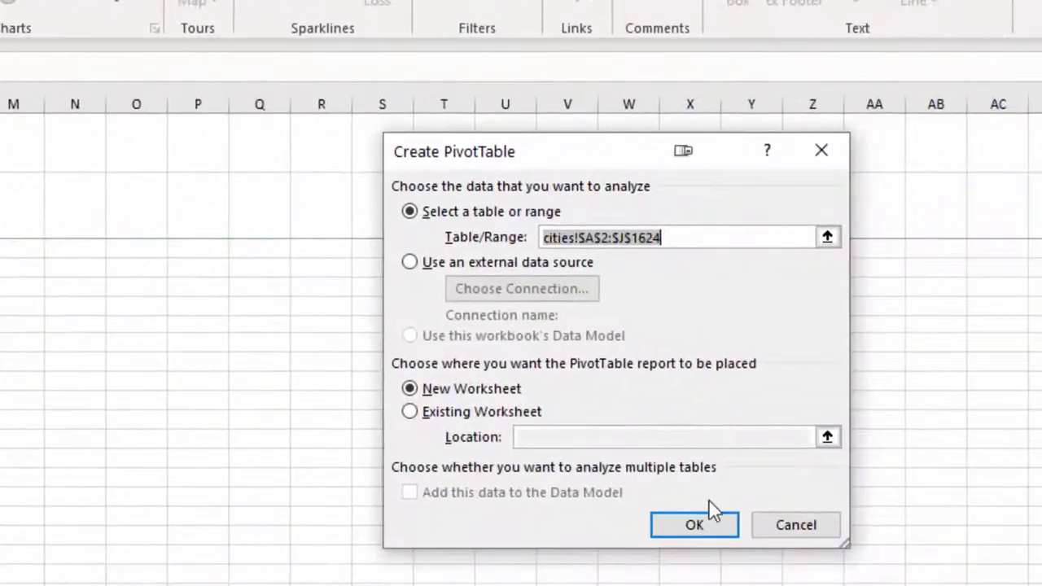
{"action": "left_click", "coordinate": [714, 528]}
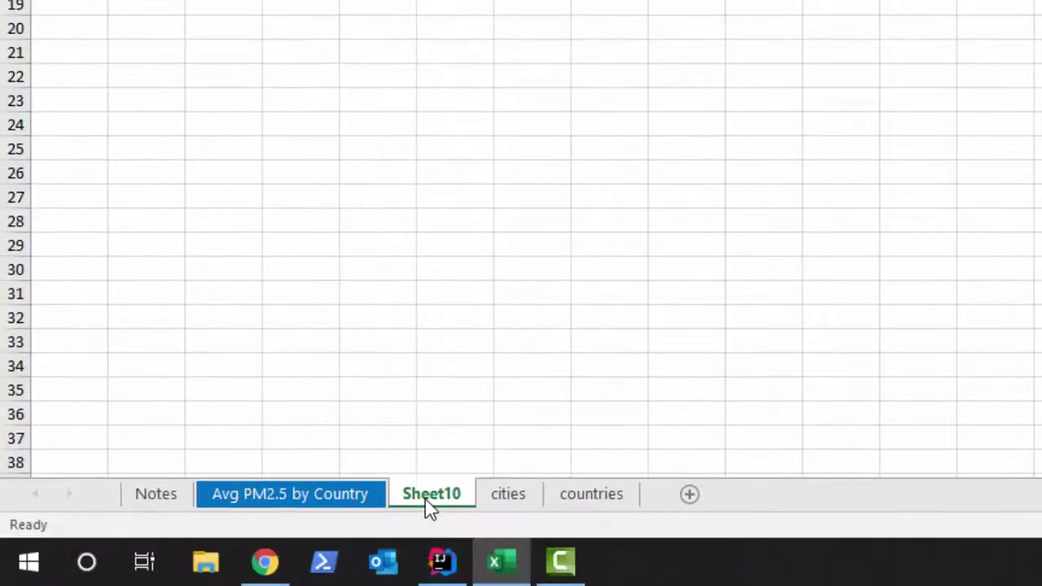
Rename the new PivotTable sheet Sheet10 as "Avg. PM2.5 by State".
{"action": "double_click", "coordinate": [425, 499]}
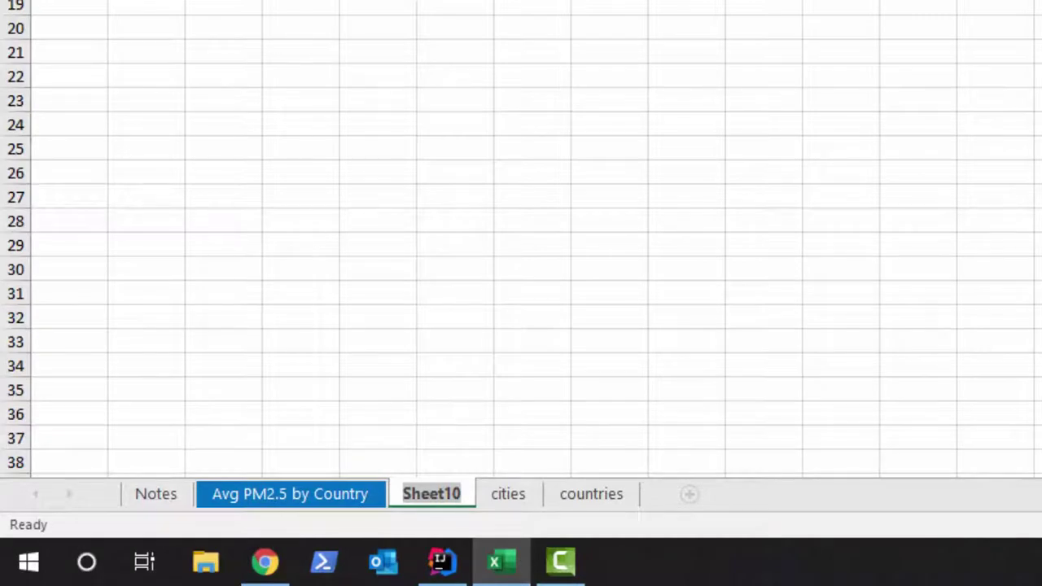
{"action": "type", "text": "P"}
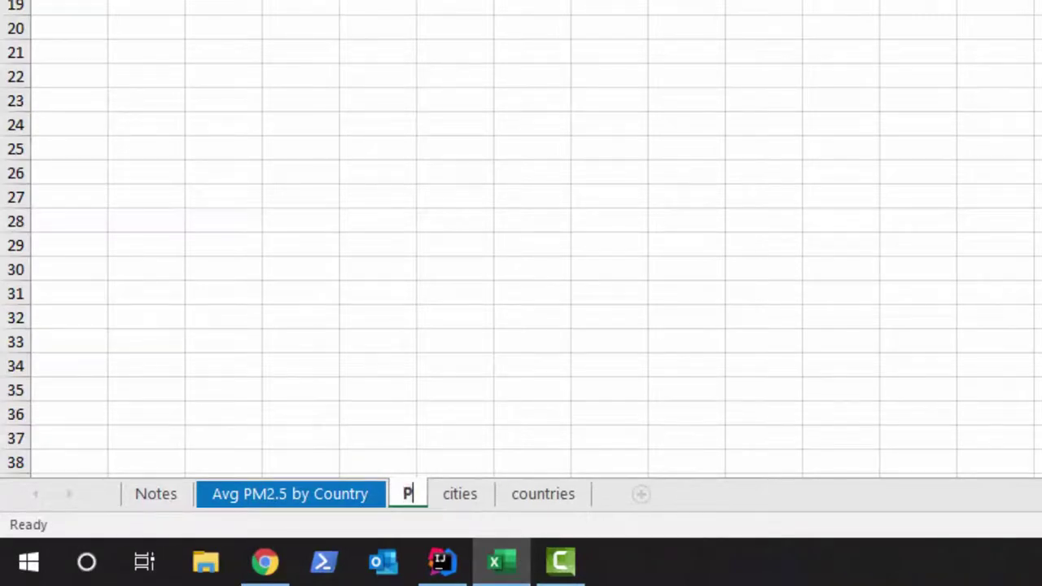
{"action": "key", "text": "BackSpace"}
{"action": "type", "text": "Avg."}
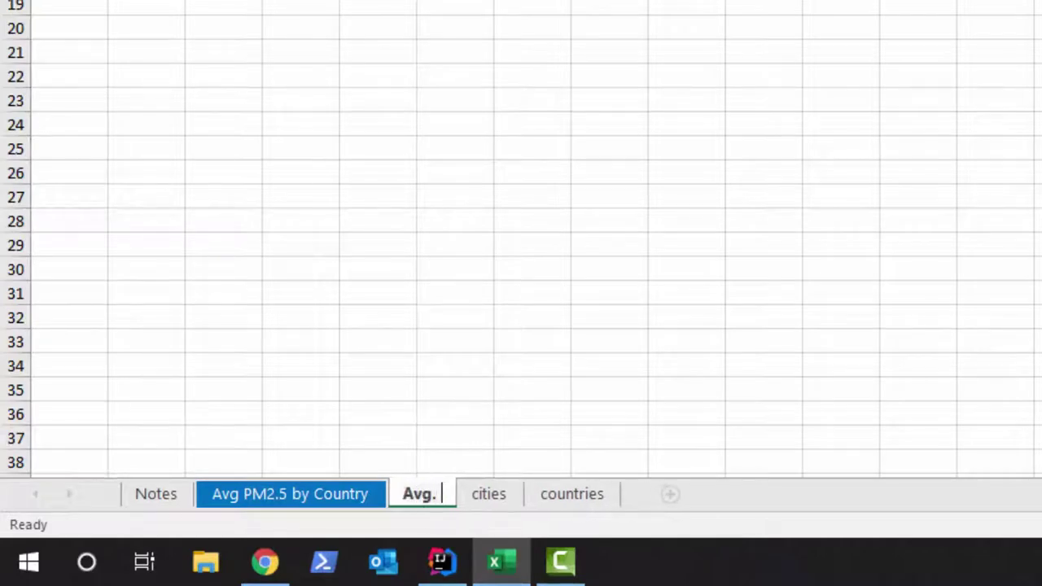
{"action": "type", "text": " PM3.5"}
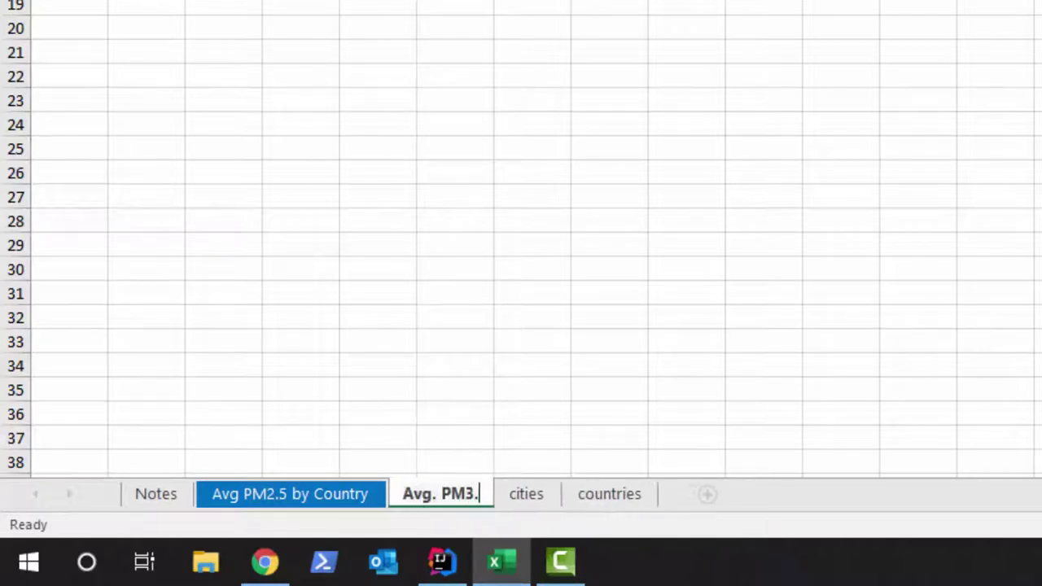
{"action": "key", "text": "BackSpace"}
{"action": "key", "text": "BackSpace"}
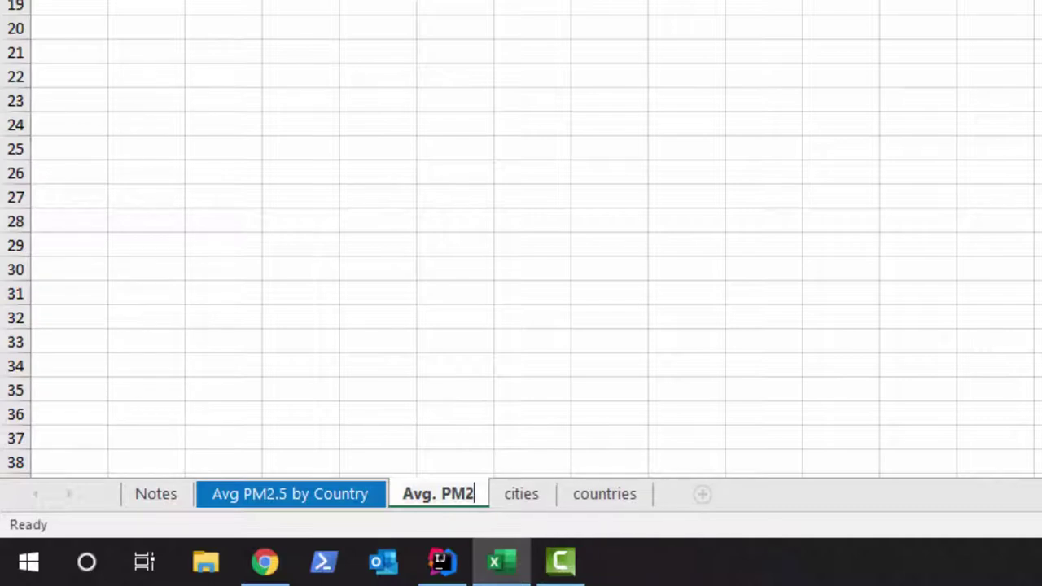
{"action": "type", "text": ".5 by Sta"}
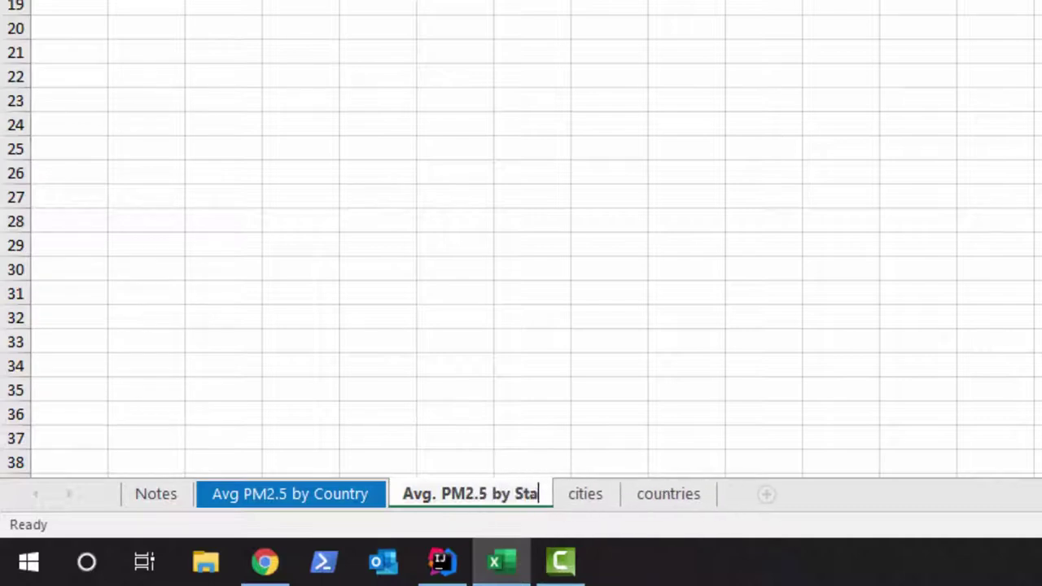
{"action": "type", "text": "te"}
{"action": "key", "text": "Return"}
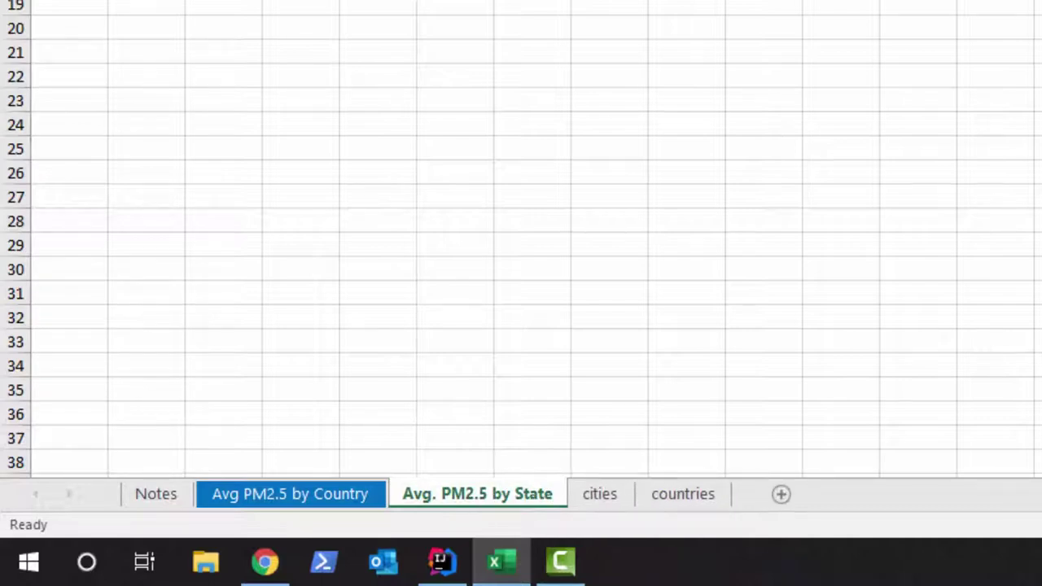
Remove the period after "Avg" in the name of the state PivotTable sheet.
{"action": "double_click", "coordinate": [440, 495]}
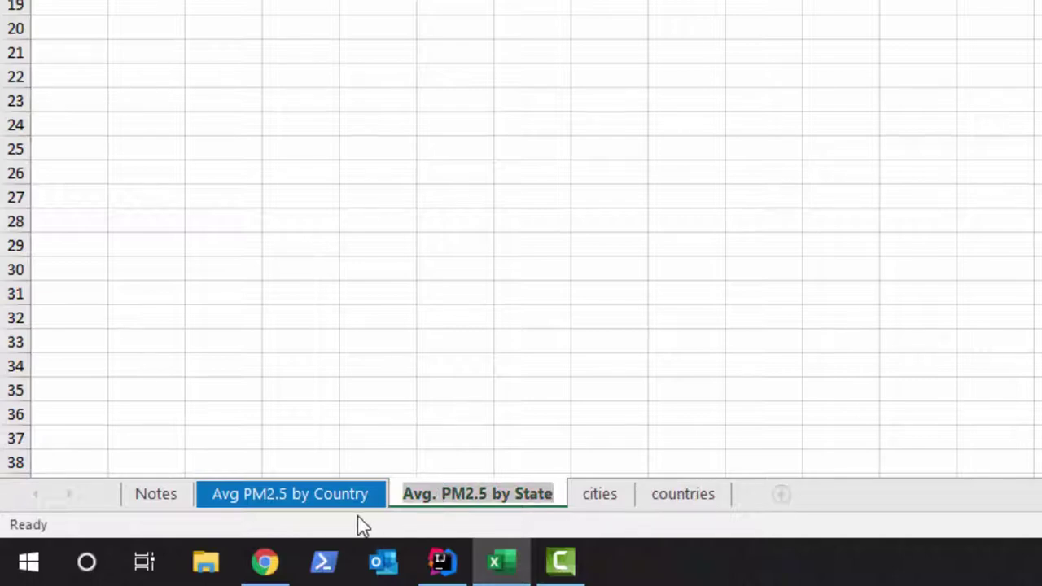
{"action": "left_click", "coordinate": [433, 492]}
{"action": "key", "text": "Delete"}
{"action": "key", "text": "Return"}
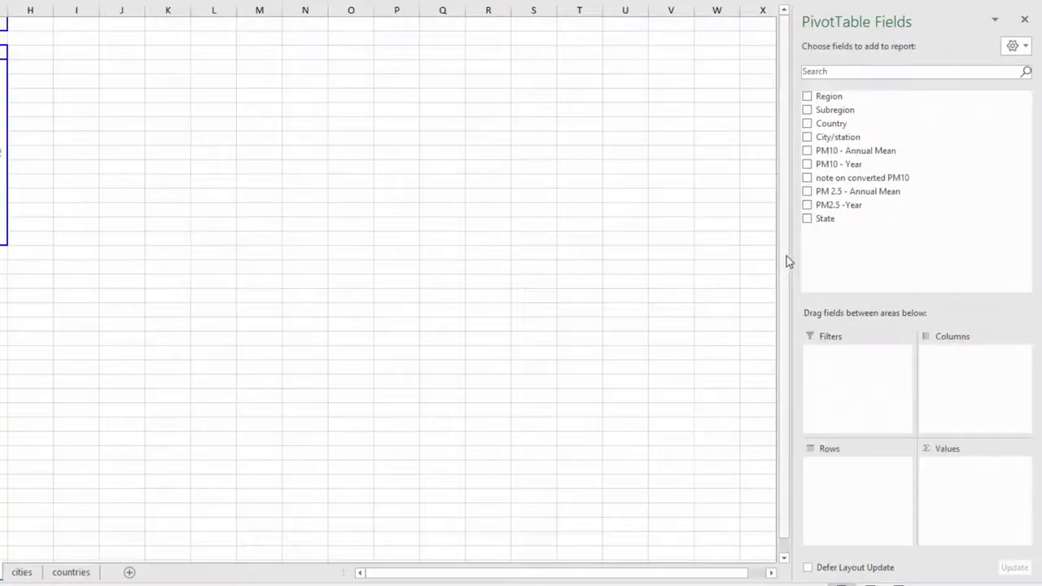
Add State as the PivotTable's row field and filter out the (blank) entry.
{"action": "left_click_drag", "start_coordinate": [827, 226], "coordinate": [837, 463]}
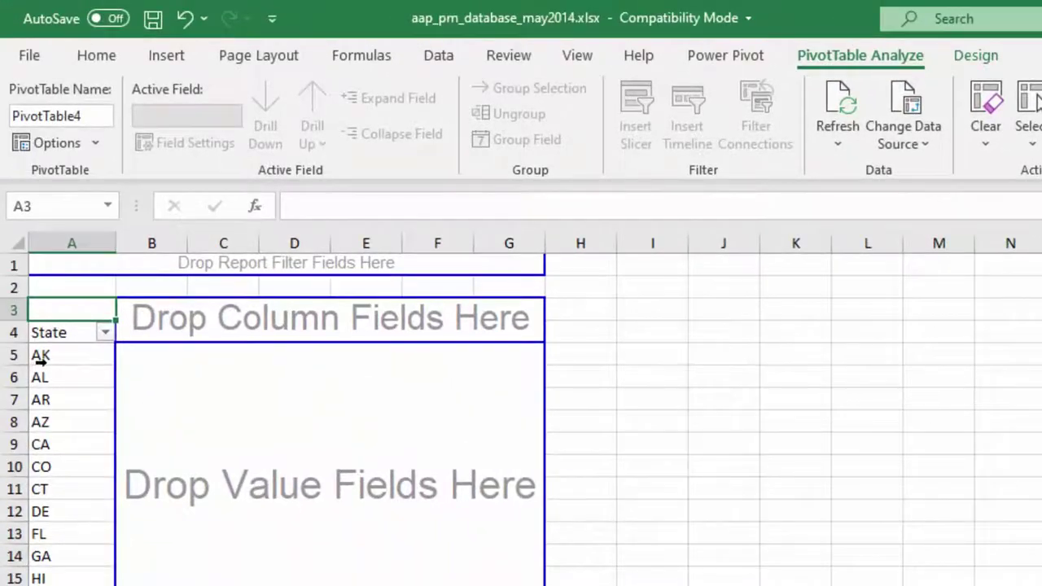
{"action": "left_click", "coordinate": [105, 334]}
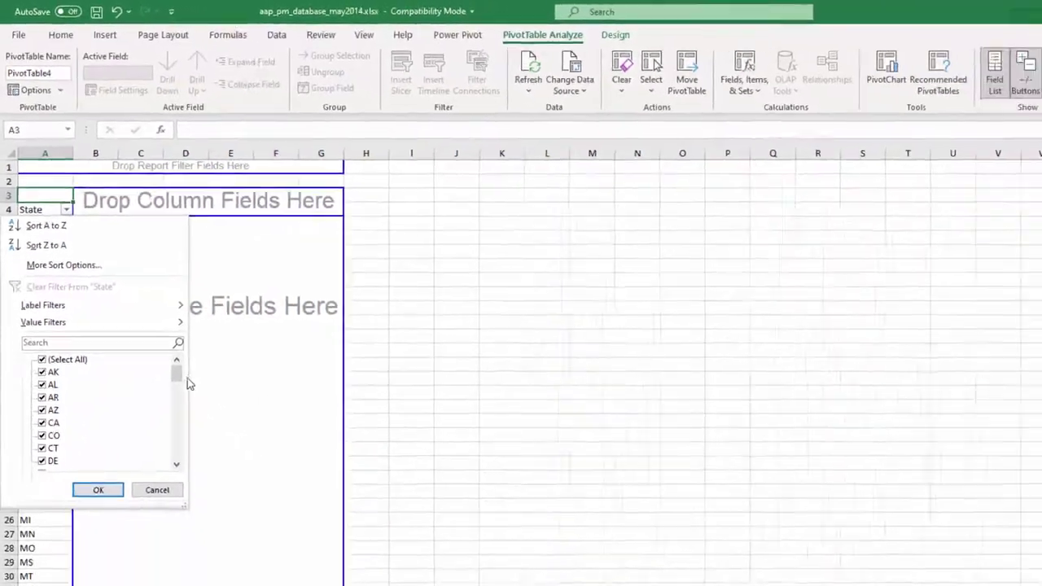
{"action": "left_click_drag", "start_coordinate": [182, 378], "coordinate": [168, 472]}
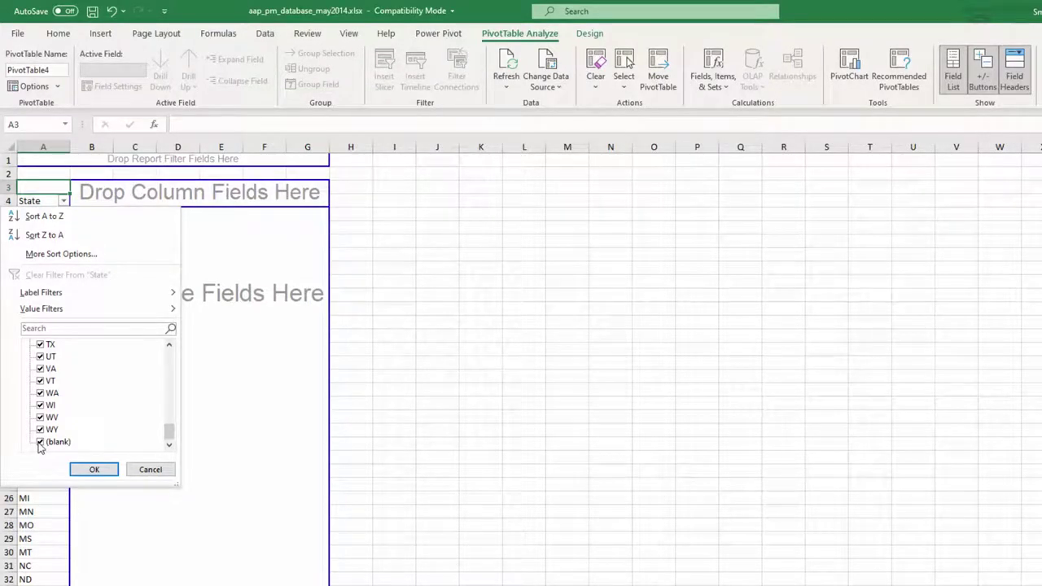
{"action": "left_click", "coordinate": [39, 443]}
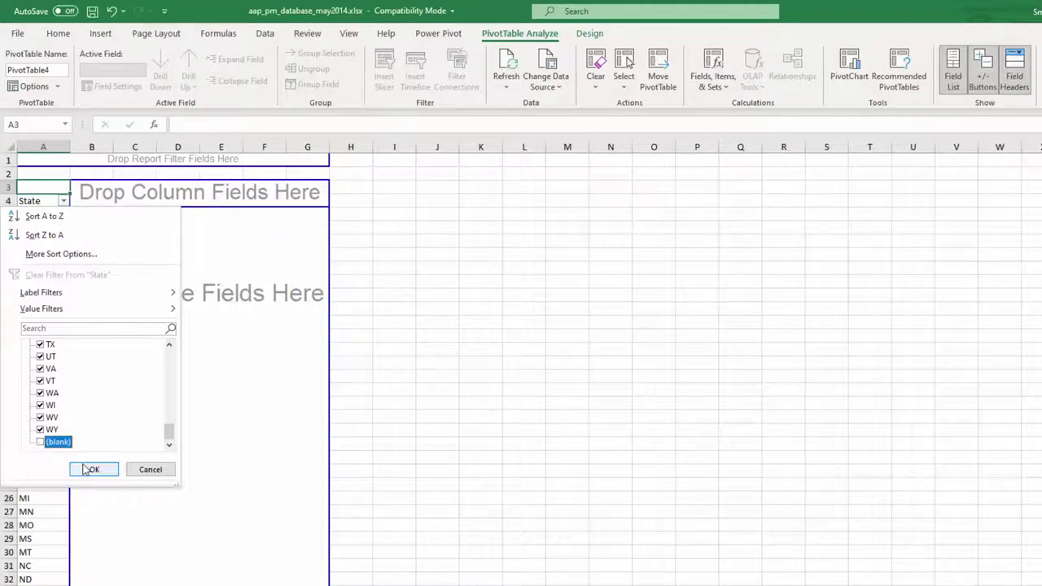
{"action": "left_click", "coordinate": [94, 471]}
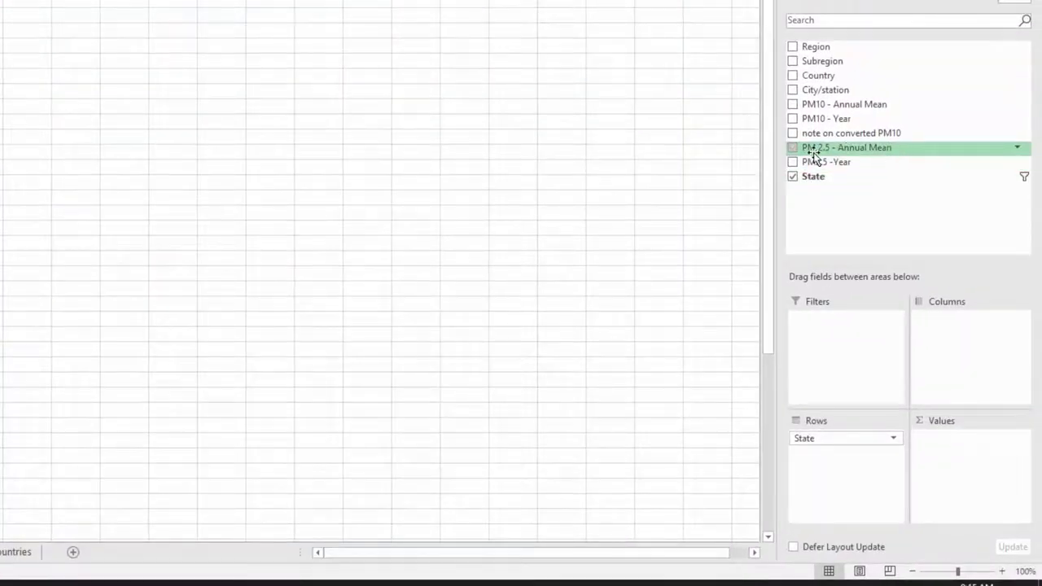
Add PM 2.5 - Annual Mean to the PivotTable values and summarize it by Average.
{"action": "left_click_drag", "start_coordinate": [861, 149], "coordinate": [947, 456]}
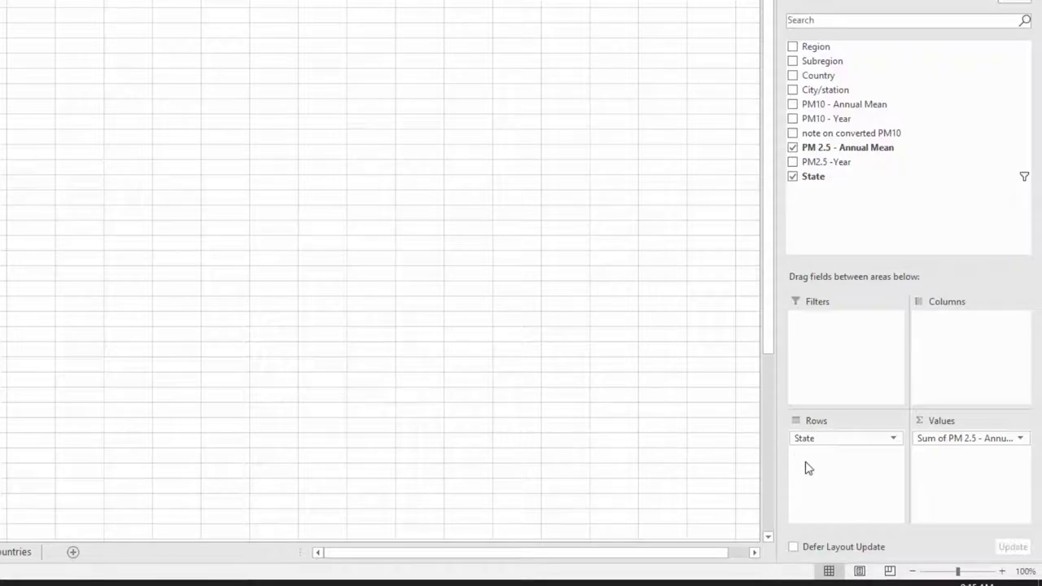
{"action": "left_click", "coordinate": [1021, 441]}
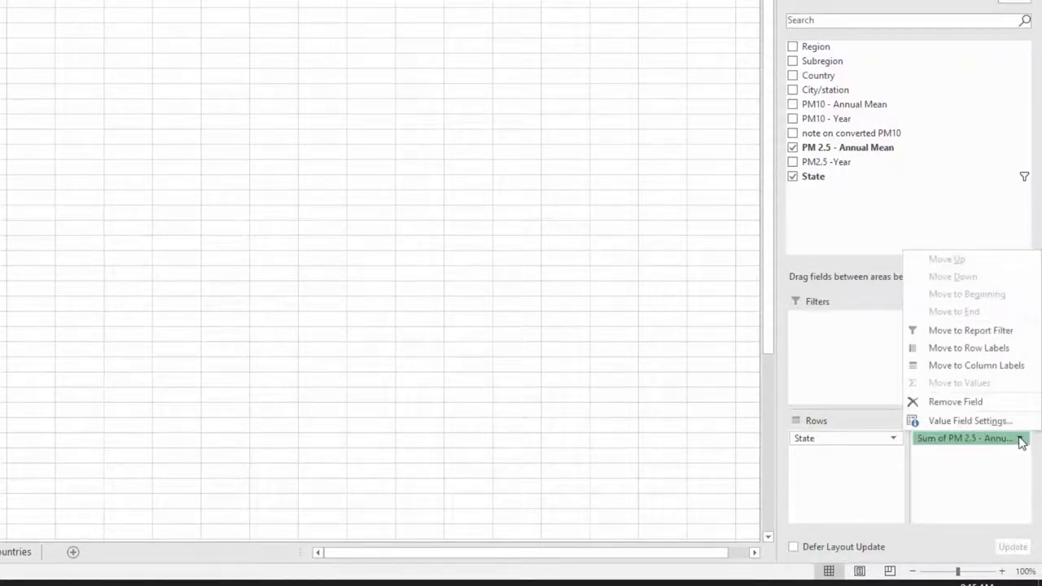
{"action": "left_click", "coordinate": [959, 423]}
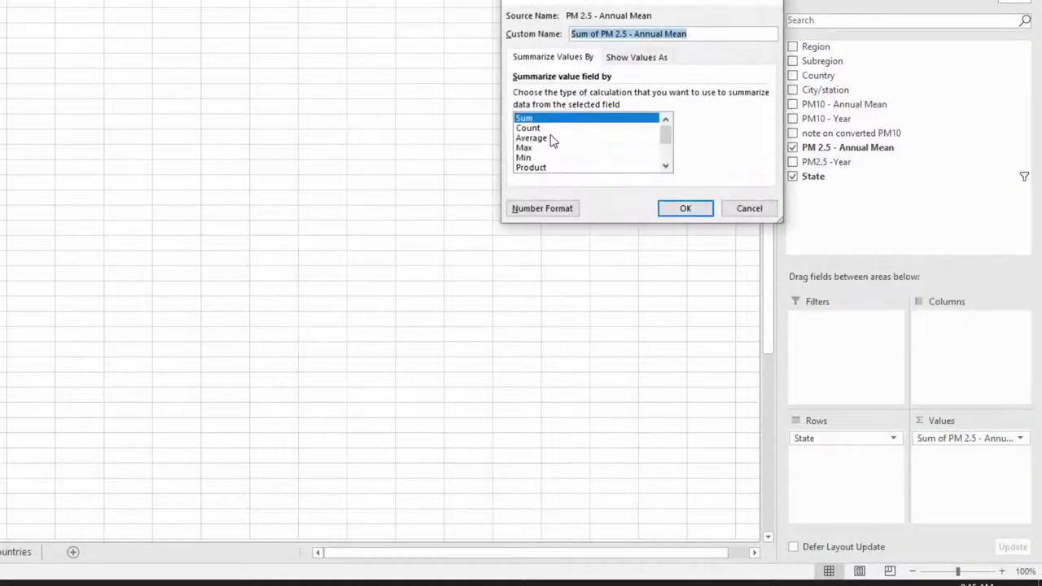
{"action": "left_click", "coordinate": [549, 138]}
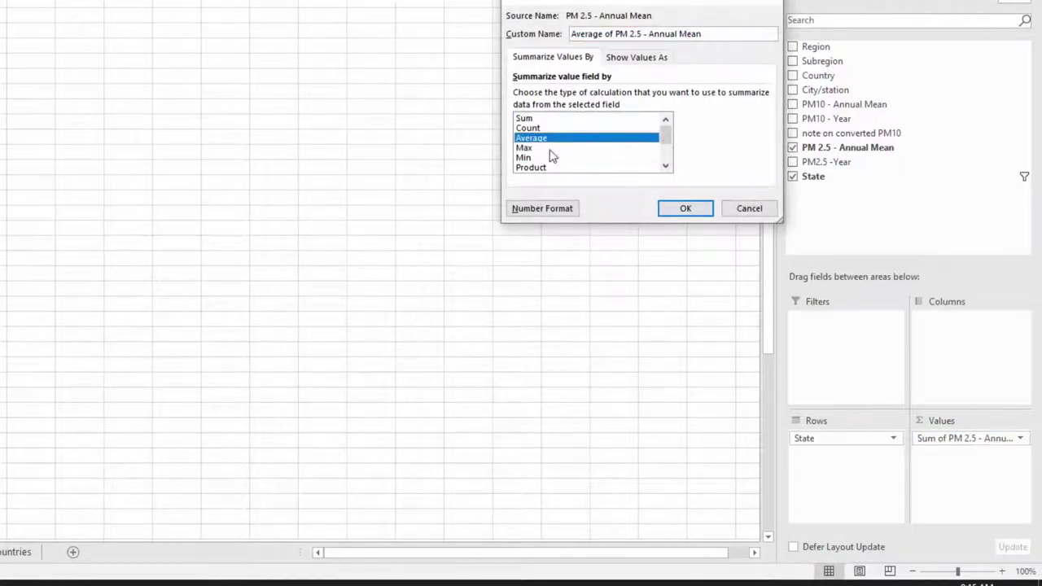
{"action": "left_click", "coordinate": [688, 209]}
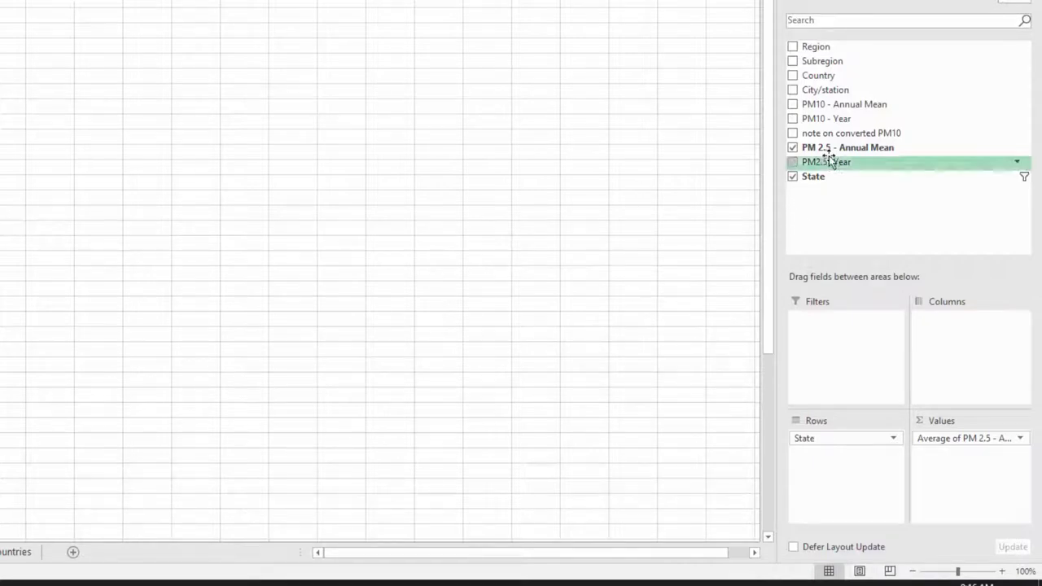
Add PM 2.5 - Annual Mean as a second value field, summarized by Count and named "Number of Observations".
{"action": "left_click_drag", "start_coordinate": [839, 149], "coordinate": [971, 468]}
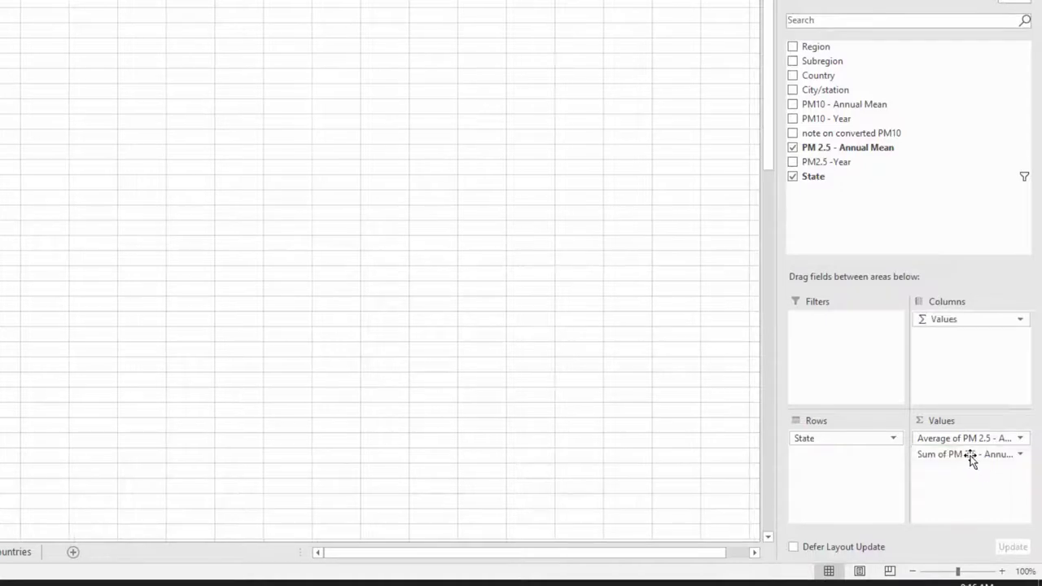
{"action": "left_click", "coordinate": [973, 455]}
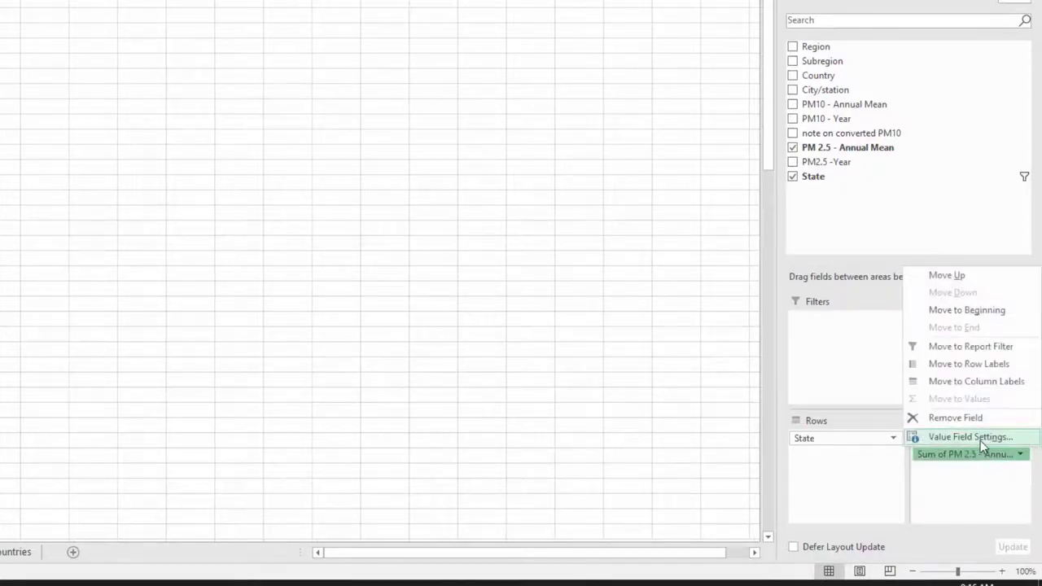
{"action": "left_click", "coordinate": [977, 438]}
{"action": "left_click", "coordinate": [537, 129]}
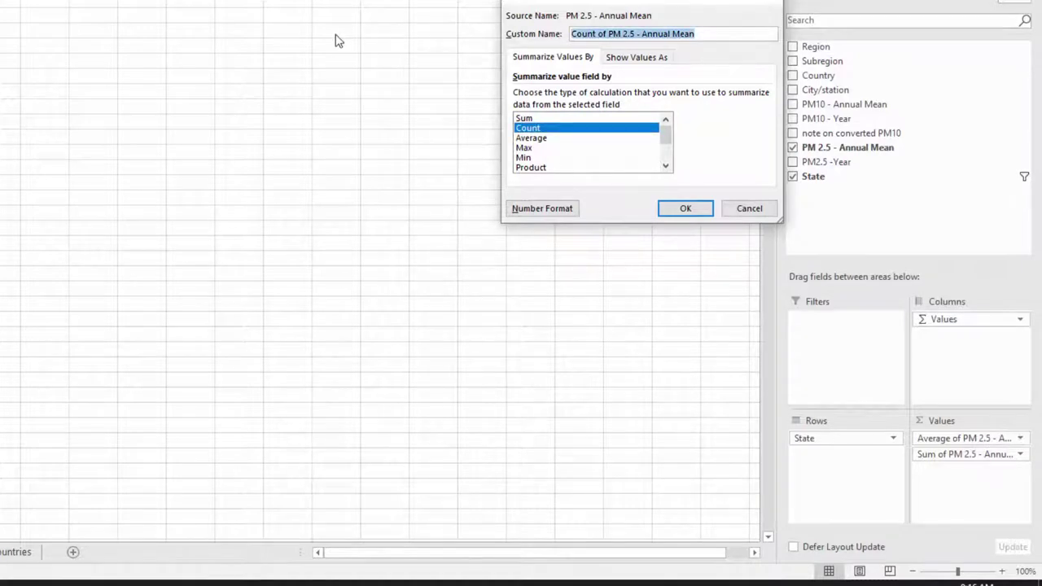
{"action": "type", "text": "Number of Observations"}
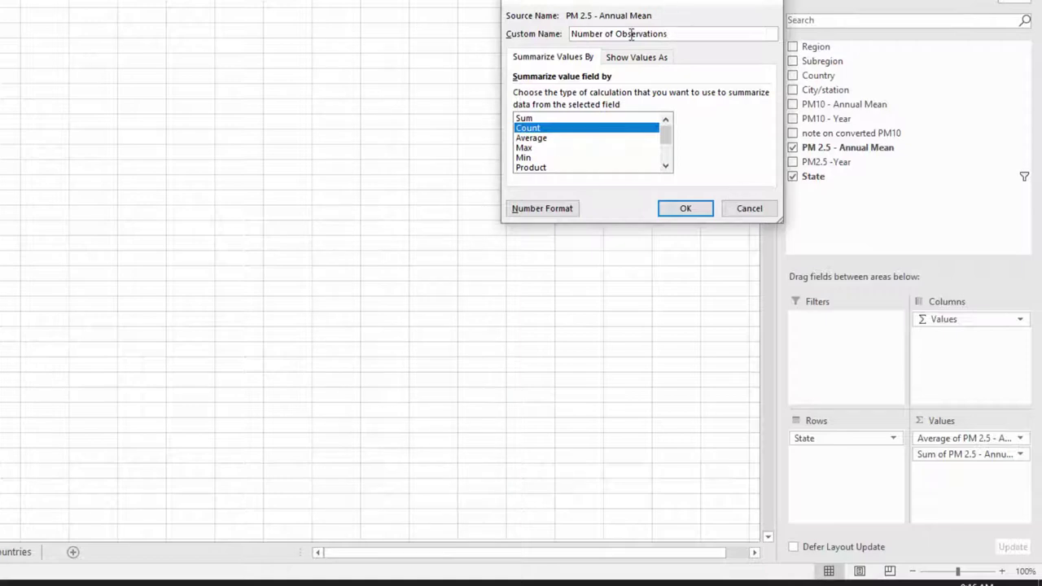
{"action": "left_click_drag", "start_coordinate": [587, 33], "coordinate": [693, 30]}
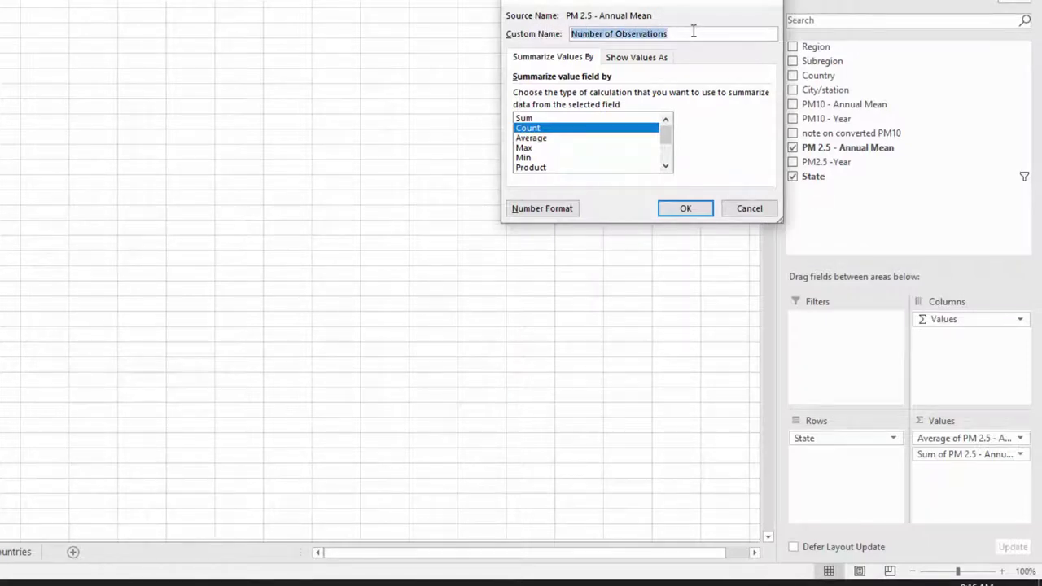
{"action": "left_click", "coordinate": [689, 32]}
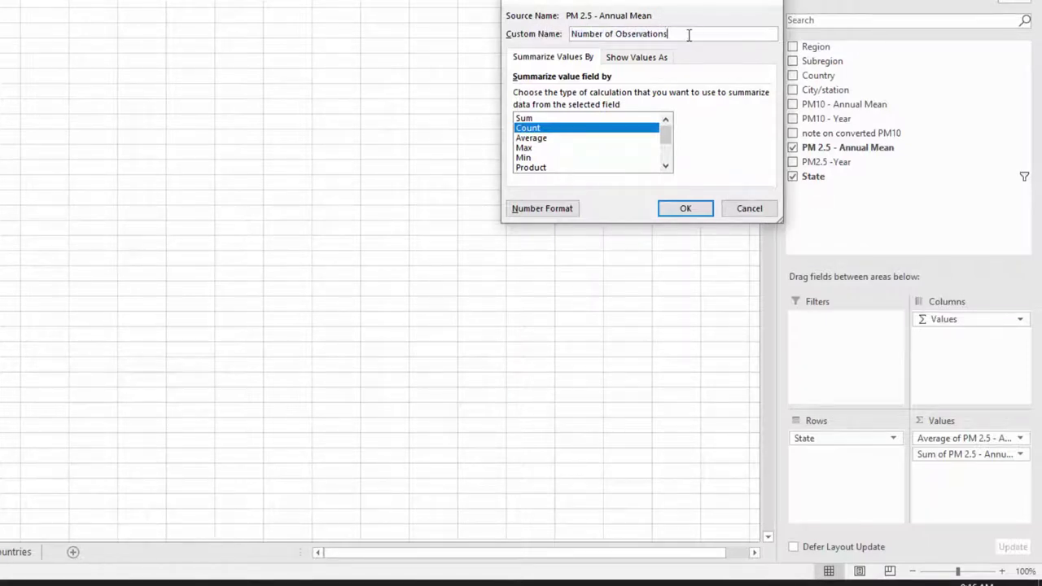
{"action": "left_click", "coordinate": [693, 210]}
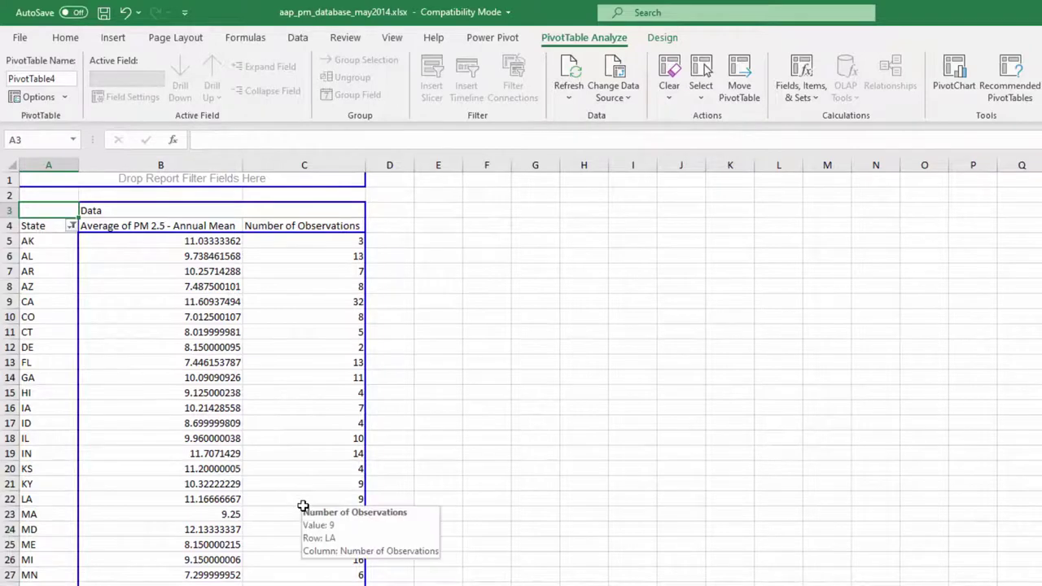
Format the Average of PM 2.5 - Annual Mean field as Number with 1 decimal place.
{"action": "mouse_move", "coordinate": [272, 410]}
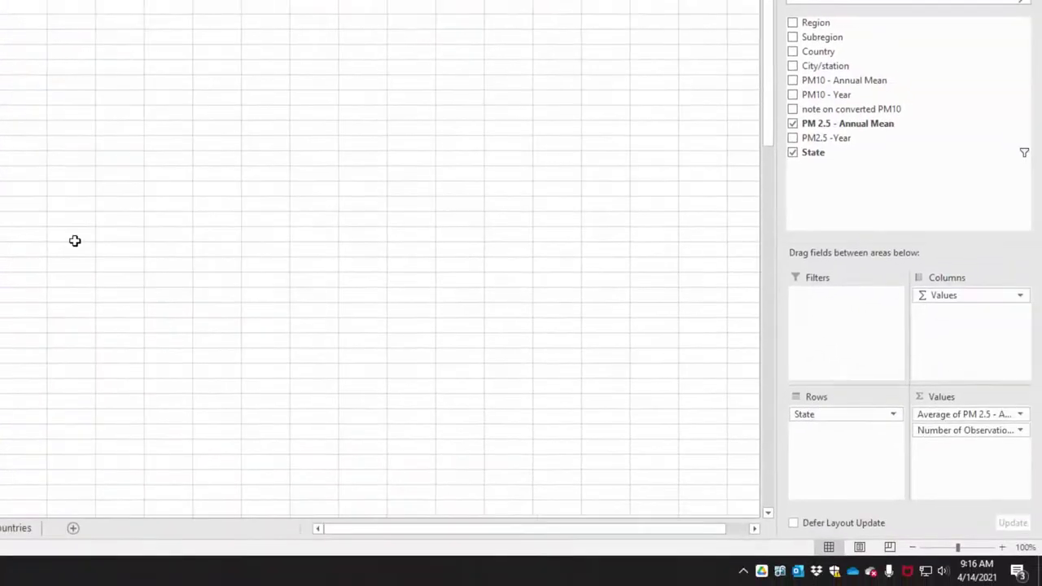
{"action": "left_click", "coordinate": [955, 417]}
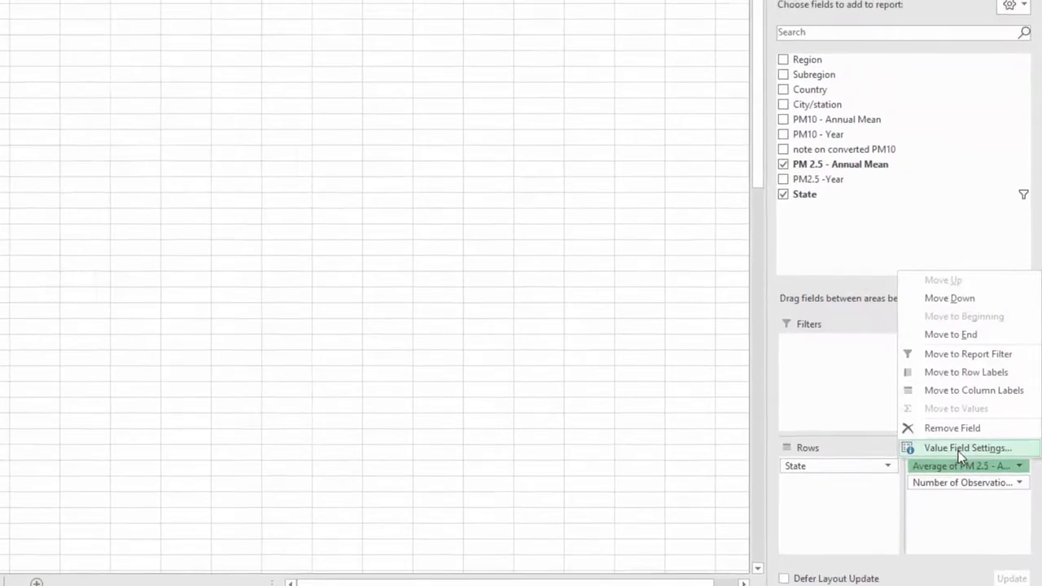
{"action": "left_click", "coordinate": [969, 396]}
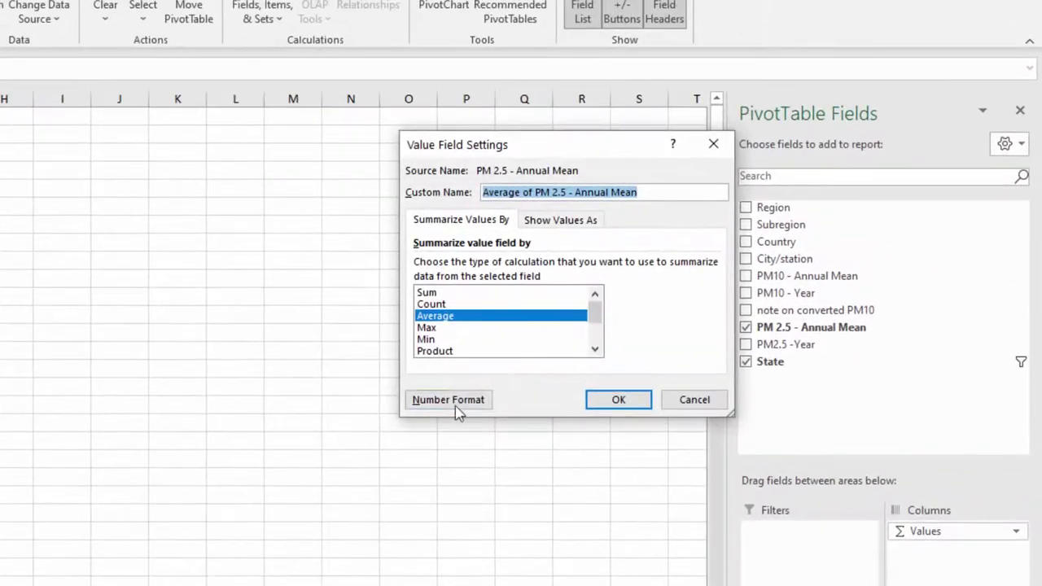
{"action": "left_click", "coordinate": [458, 401]}
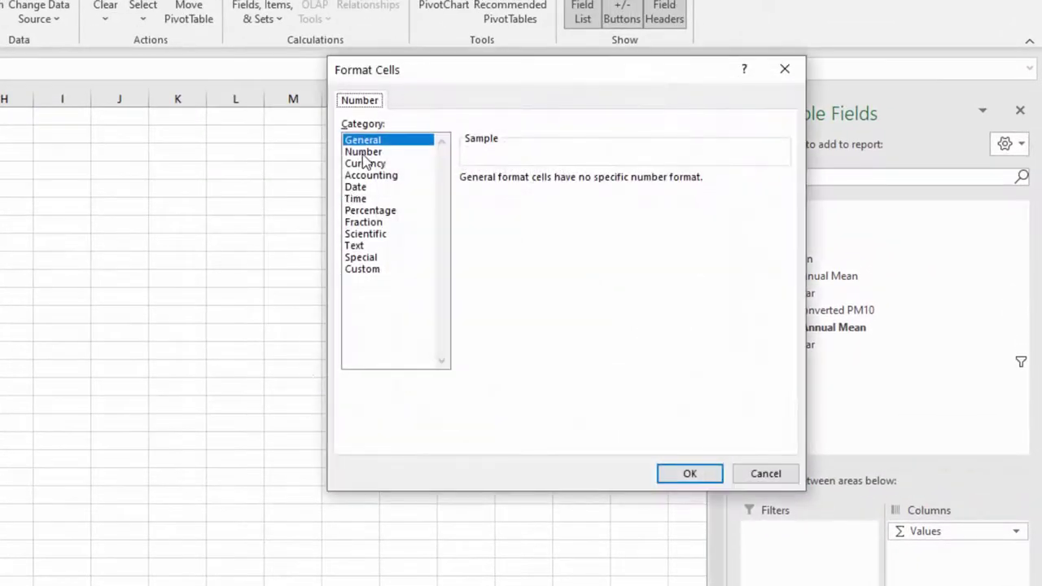
{"action": "left_click", "coordinate": [372, 154]}
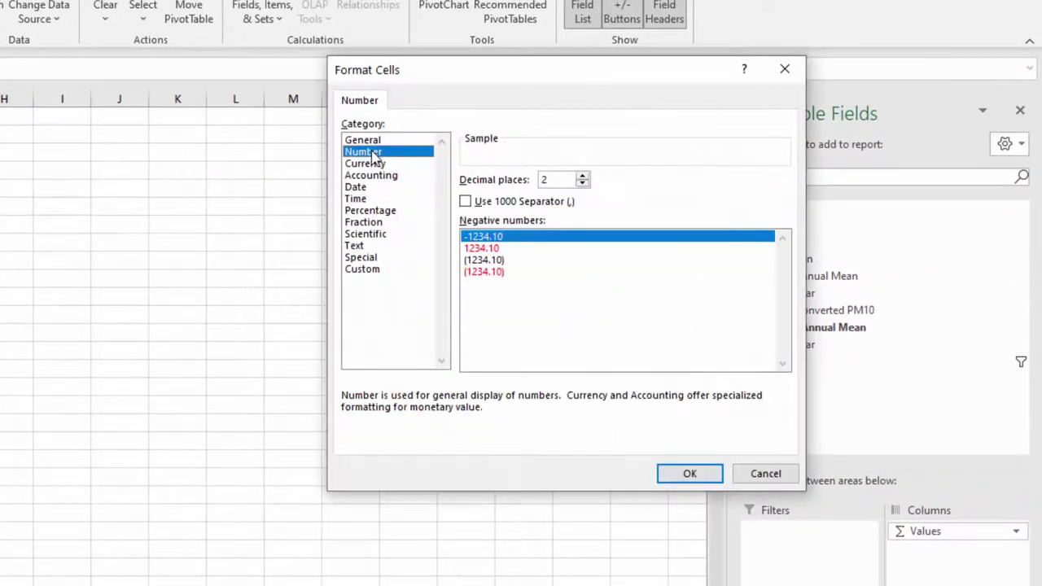
{"action": "left_click", "coordinate": [582, 184]}
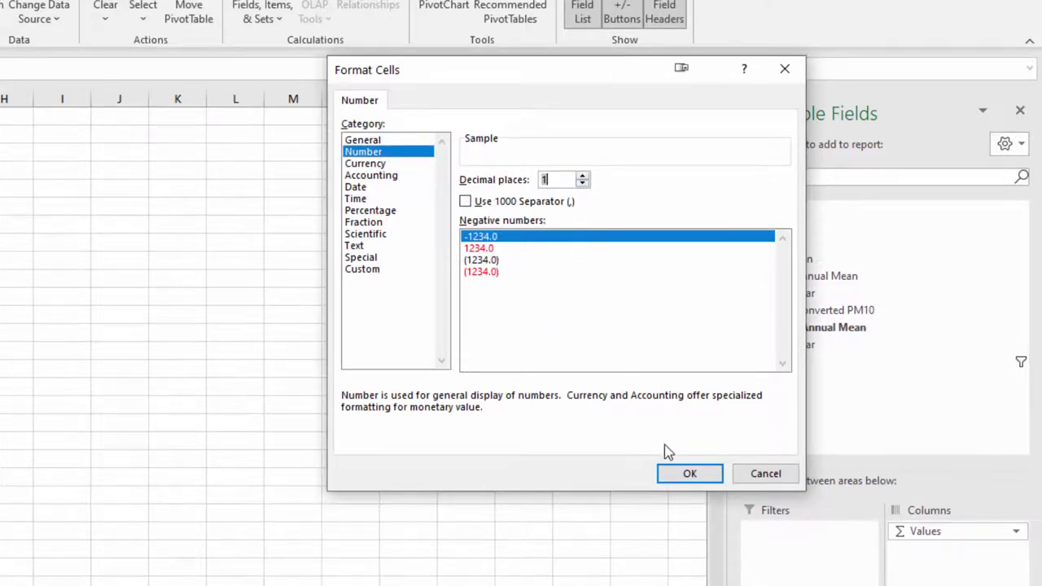
{"action": "left_click", "coordinate": [690, 474]}
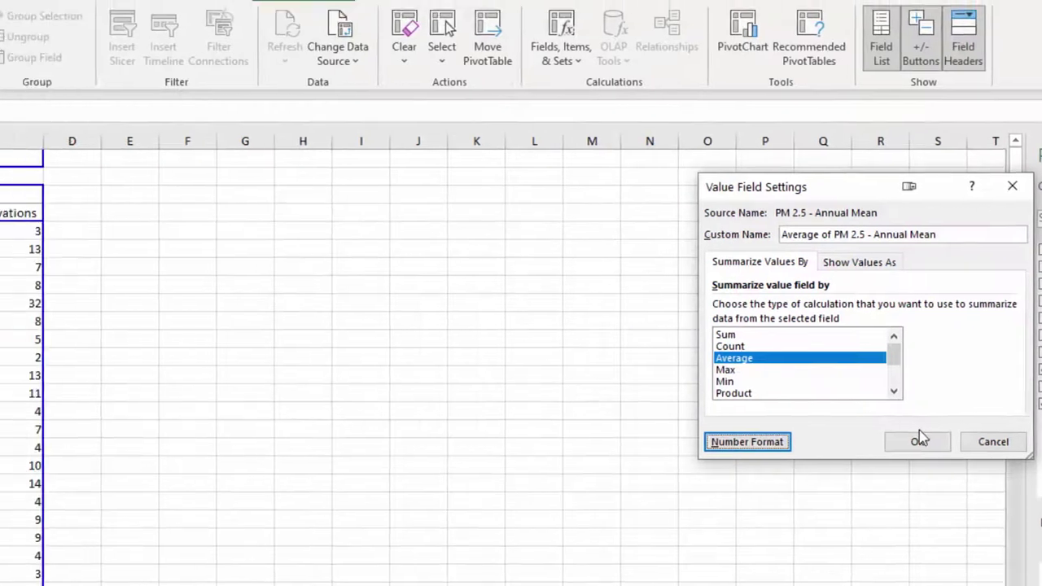
{"action": "left_click", "coordinate": [619, 400]}
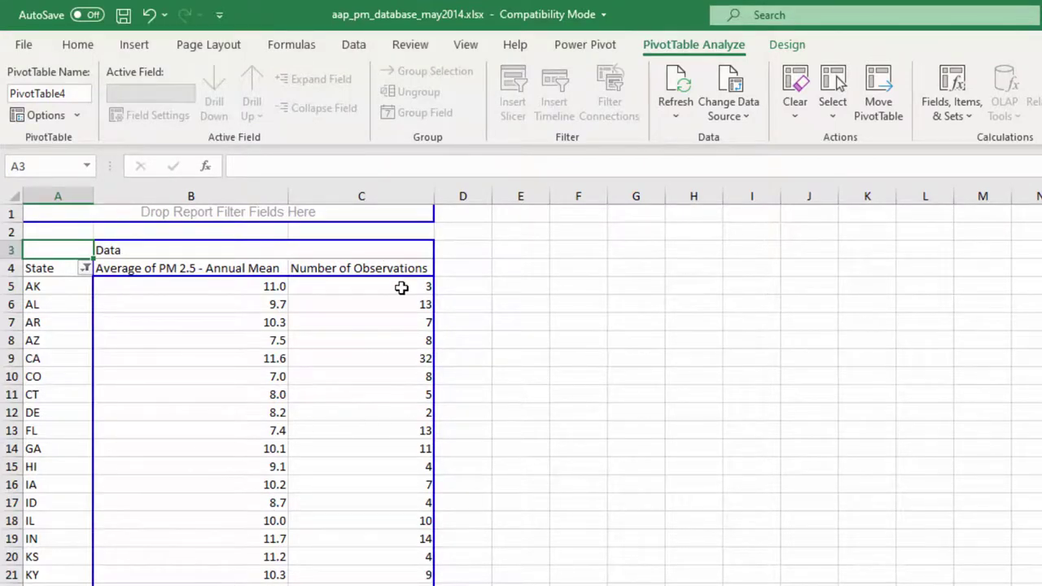
Sort the states by Average of PM 2.5 - Annual Mean from smallest to largest and review the ordered rows.
{"action": "left_click", "coordinate": [226, 291]}
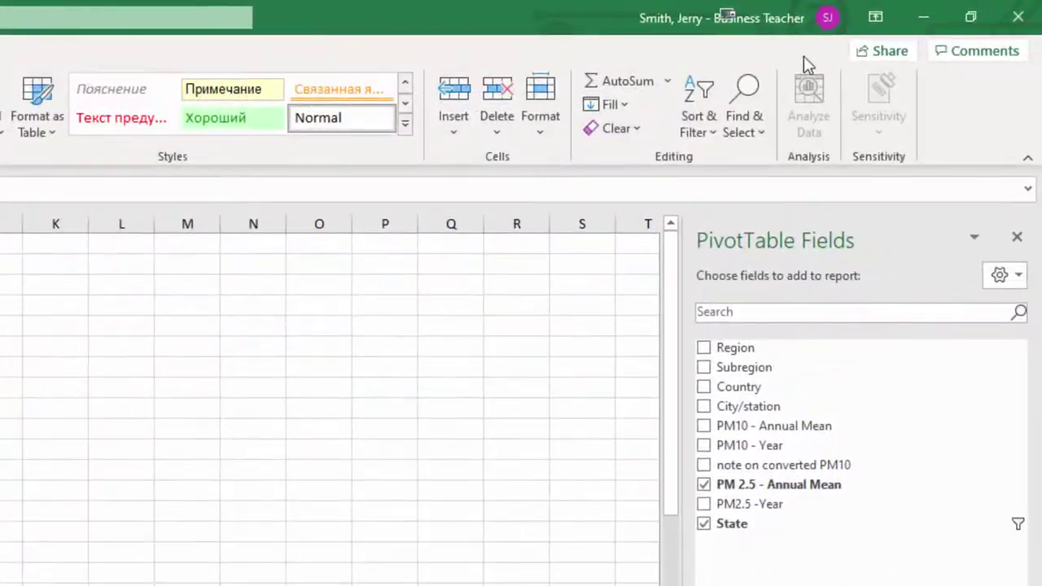
{"action": "left_click", "coordinate": [707, 115]}
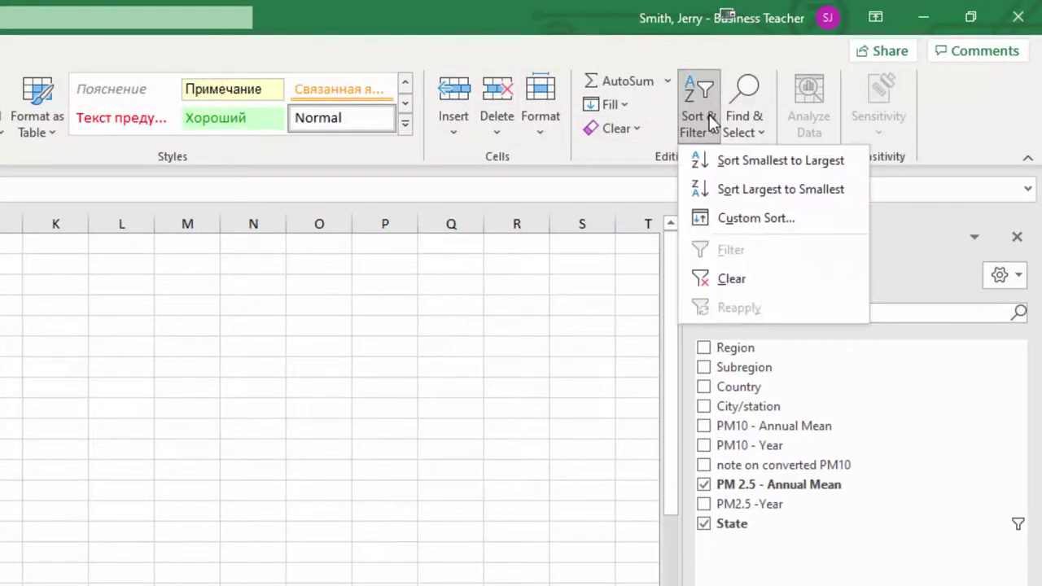
{"action": "left_click", "coordinate": [745, 163]}
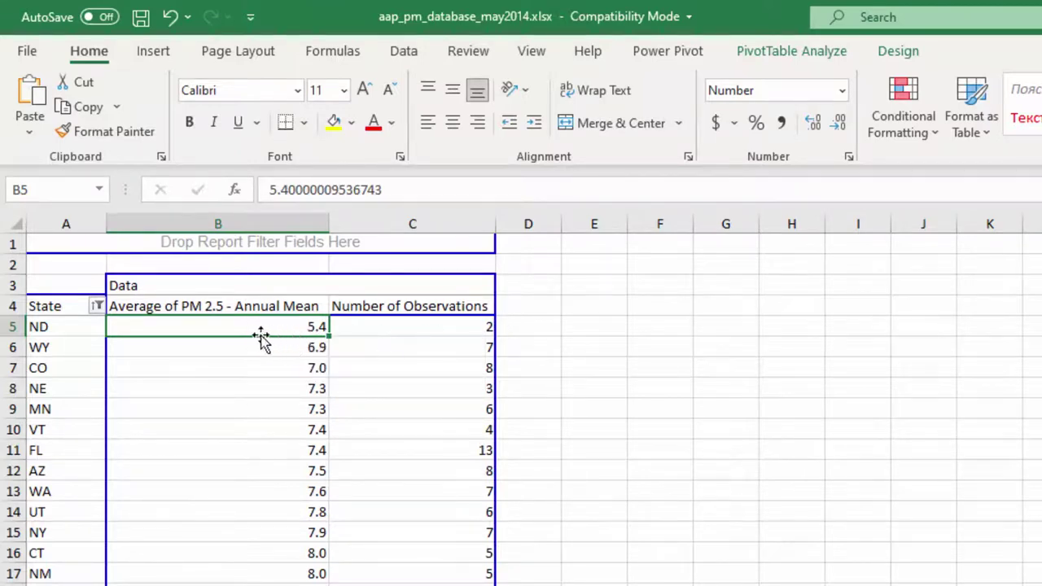
{"action": "mouse_move", "coordinate": [318, 328]}
{"action": "scroll", "coordinate": [521, 408], "scroll_direction": "down", "scroll_amount": 6}
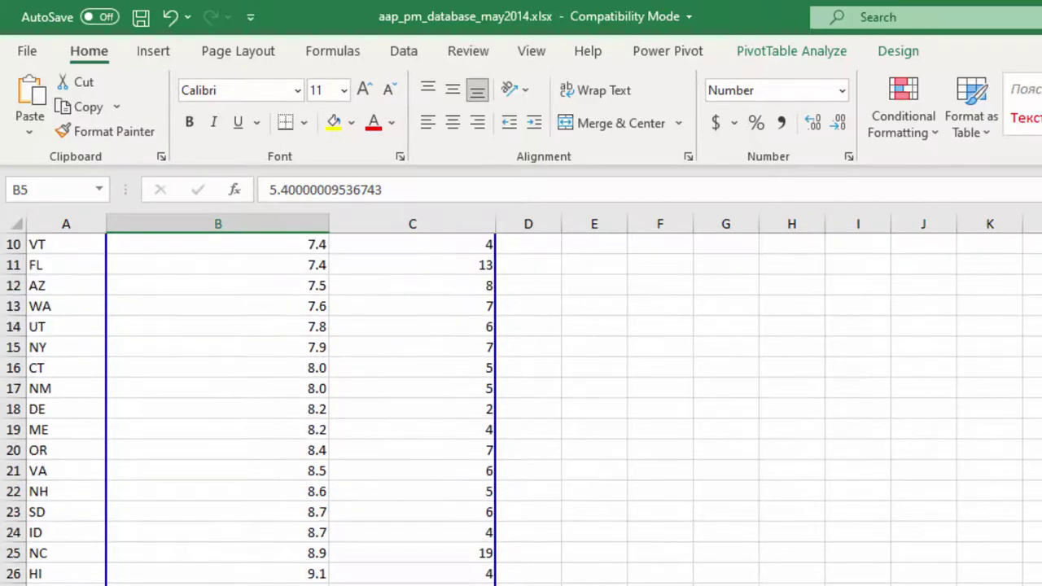
{"action": "scroll", "coordinate": [521, 408], "scroll_direction": "up", "scroll_amount": 6}
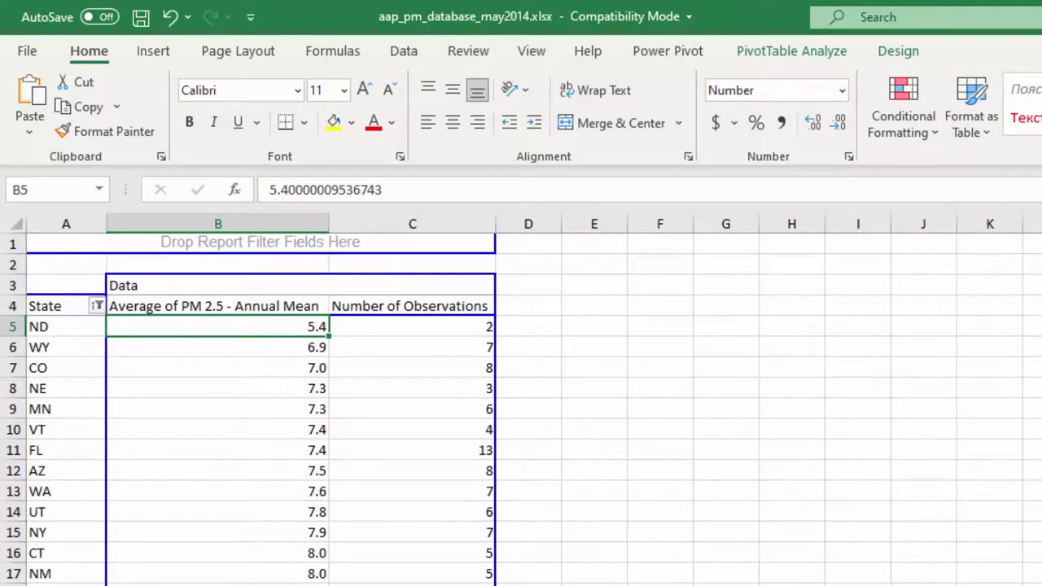
{"action": "scroll", "coordinate": [521, 408], "scroll_direction": "down", "scroll_amount": 6}
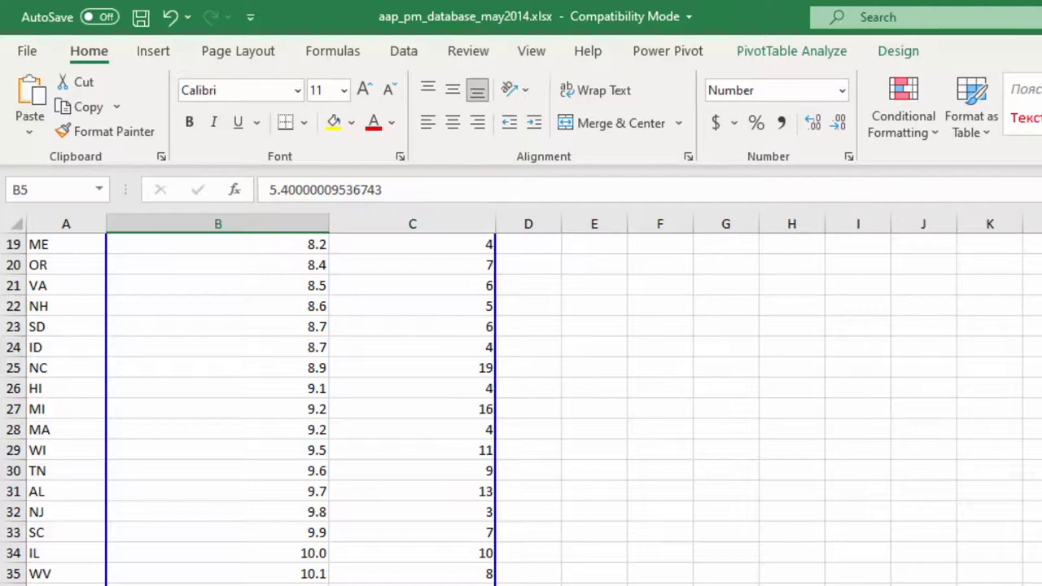
Sort the state PivotTable by Average of PM 2.5 - Annual Mean from largest to smallest and select the first average value.
{"action": "key", "text": "ctrl+Down"}
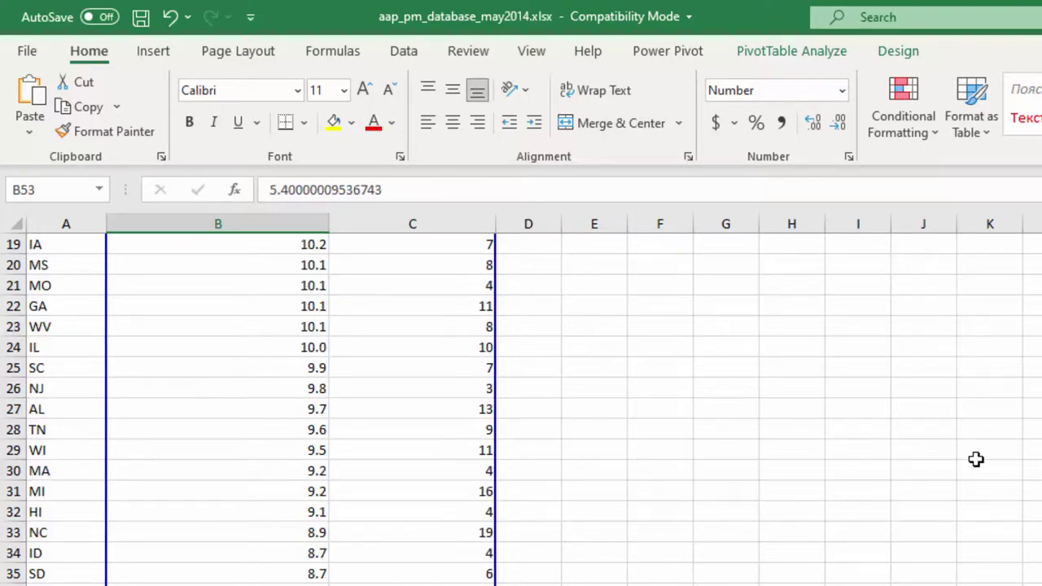
{"action": "scroll", "coordinate": [412, 526], "scroll_direction": "up", "scroll_amount": 6}
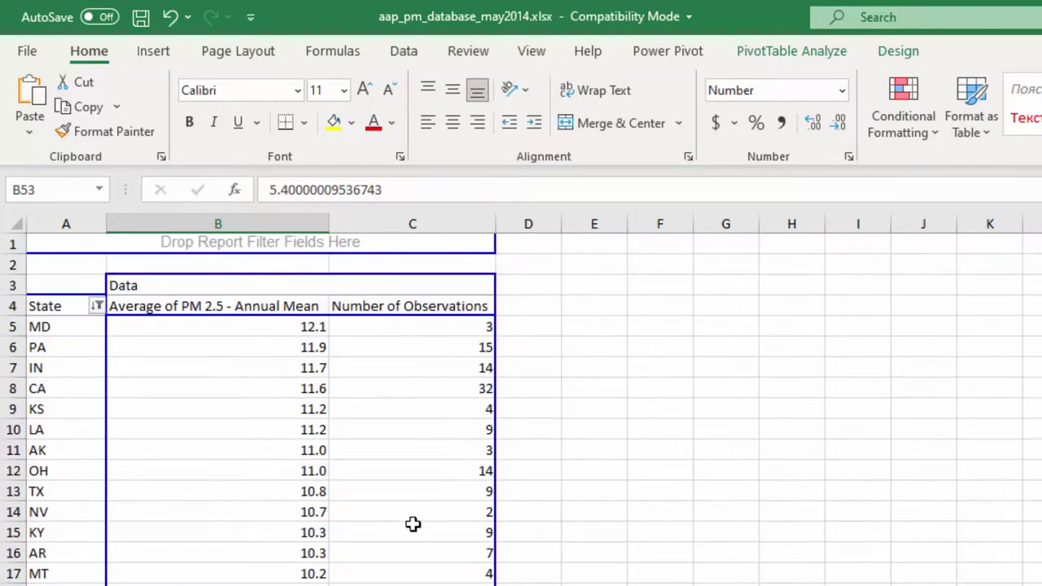
{"action": "left_click", "coordinate": [291, 328]}
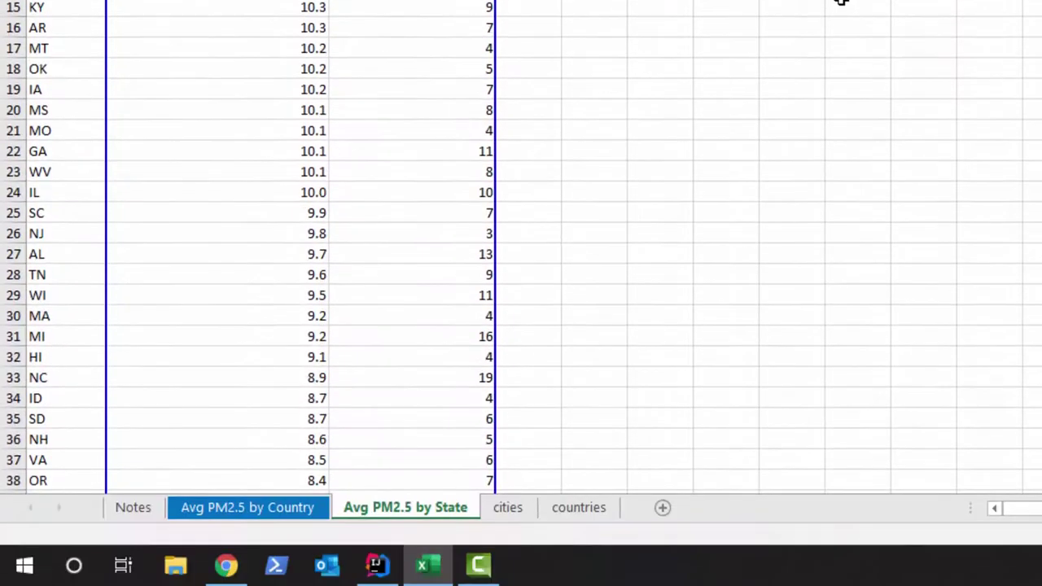
Color the Avg PM2.5 by State sheet tab light green.
{"action": "right_click", "coordinate": [443, 511]}
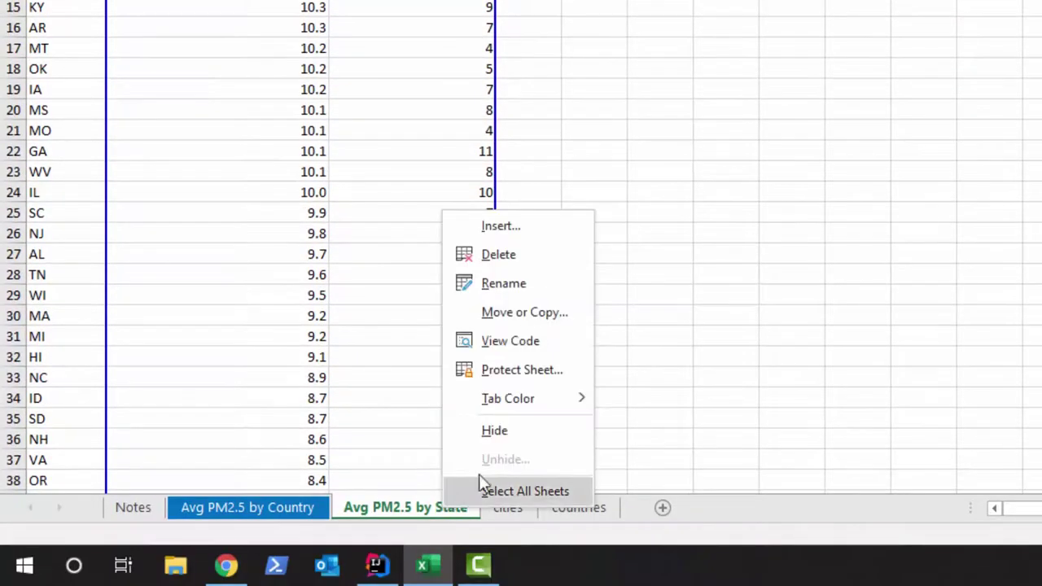
{"action": "mouse_move", "coordinate": [542, 407]}
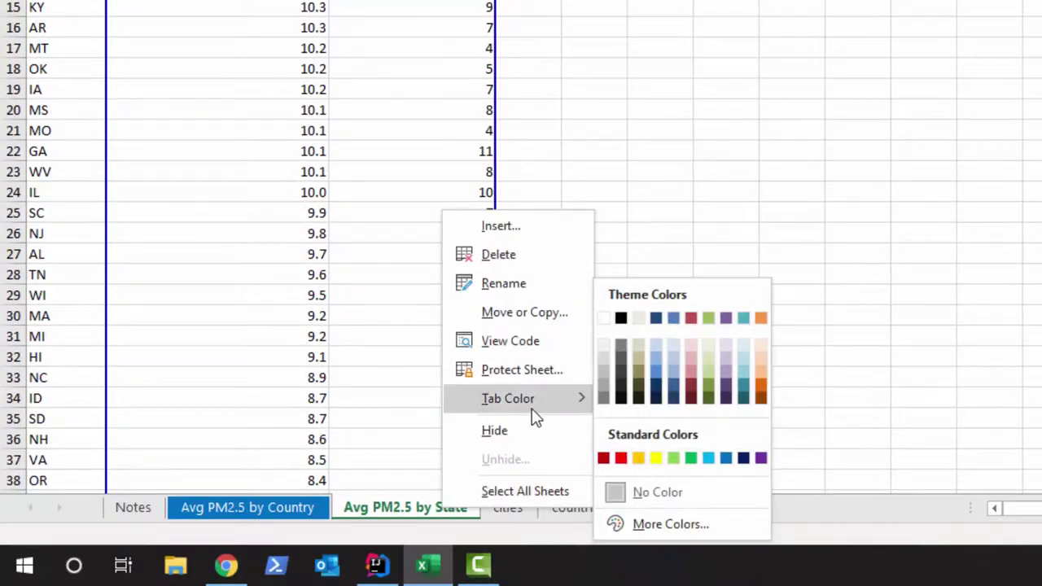
{"action": "left_click", "coordinate": [682, 459]}
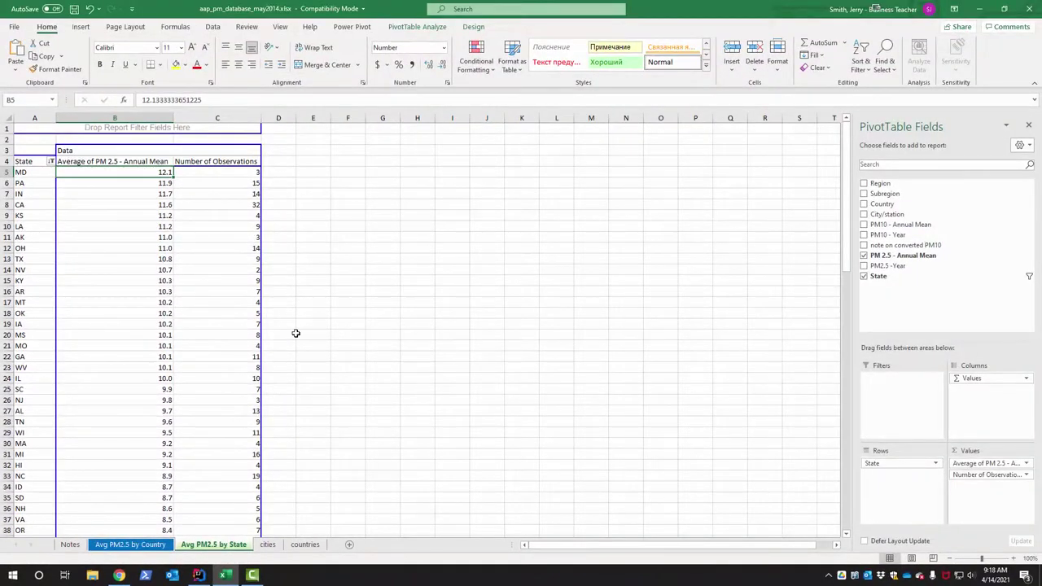
Switch to the Avg PM2.5 by Country sheet and review the average PM 2.5 values per country.
{"action": "left_click", "coordinate": [146, 546]}
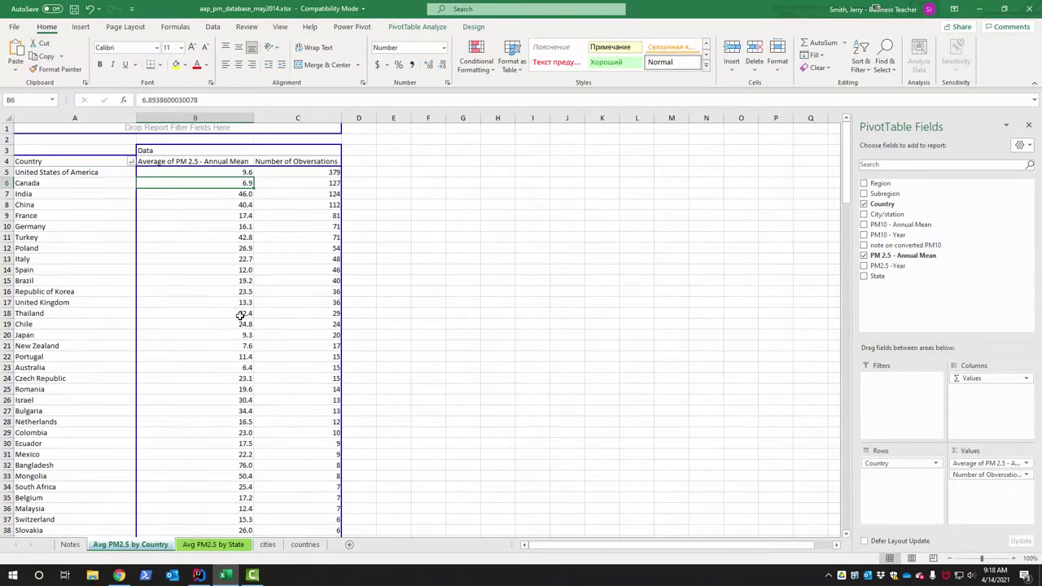
{"action": "mouse_move", "coordinate": [224, 248]}
{"action": "mouse_move", "coordinate": [235, 334]}
{"action": "mouse_move", "coordinate": [174, 358]}
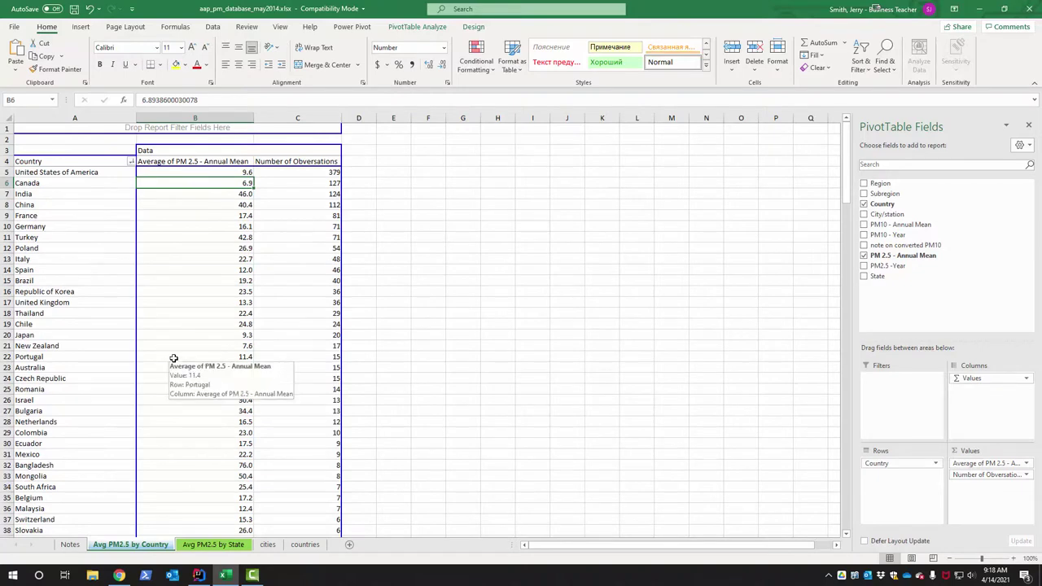